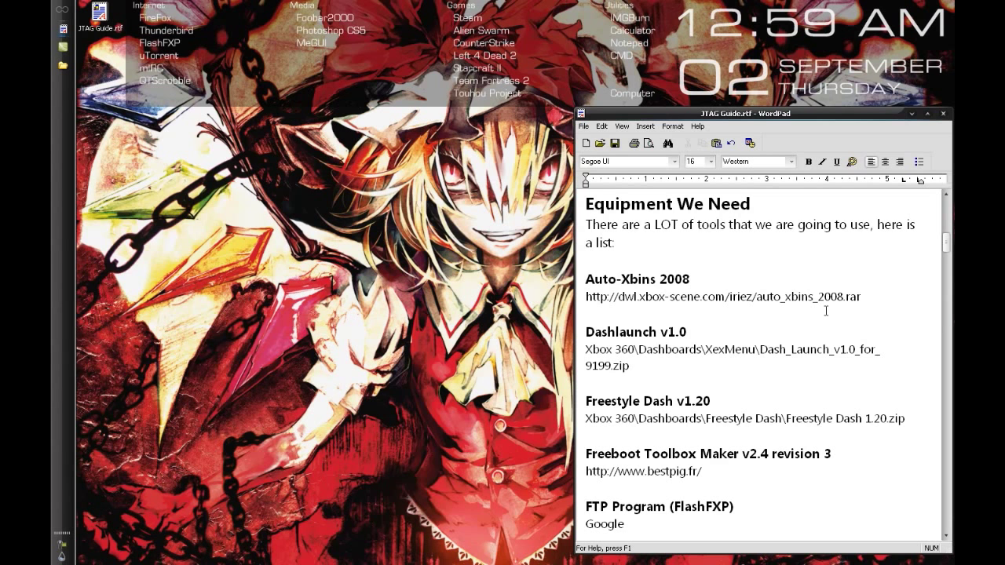
Step: Examine the Auto-Xbins 2008 entry and its download link in the guide
double_click(747, 295)
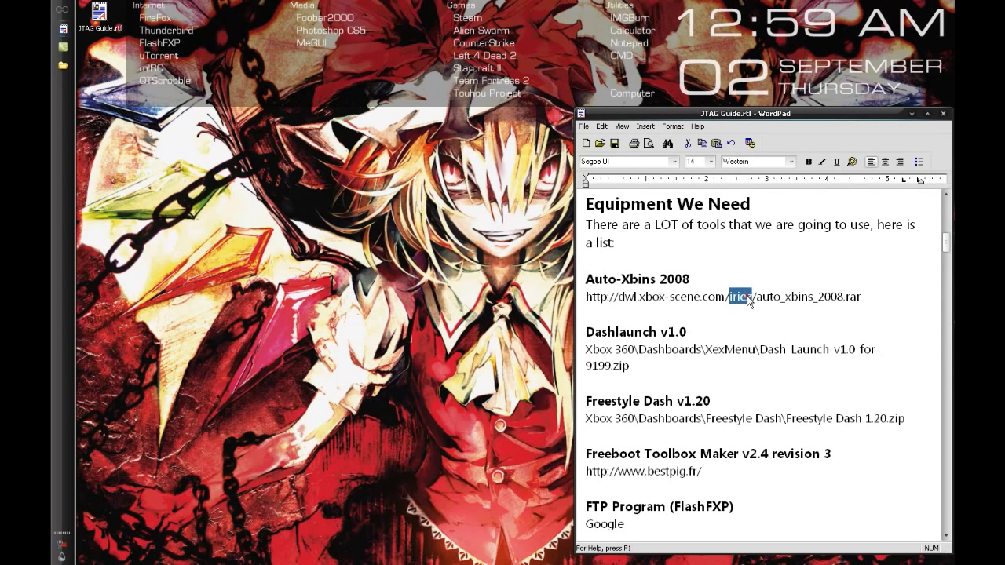
left_click_drag(871, 298, 582, 290)
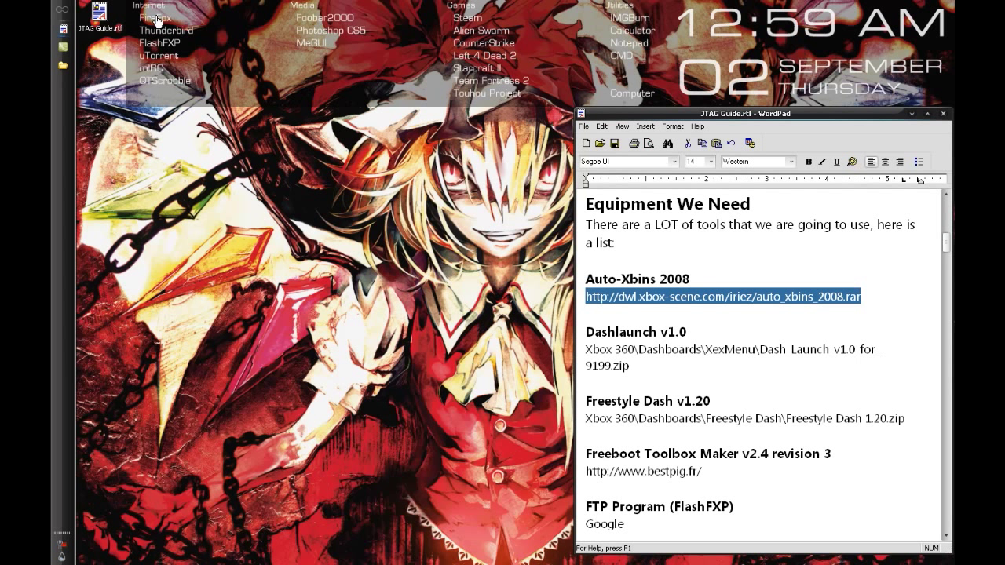
double_click(658, 281)
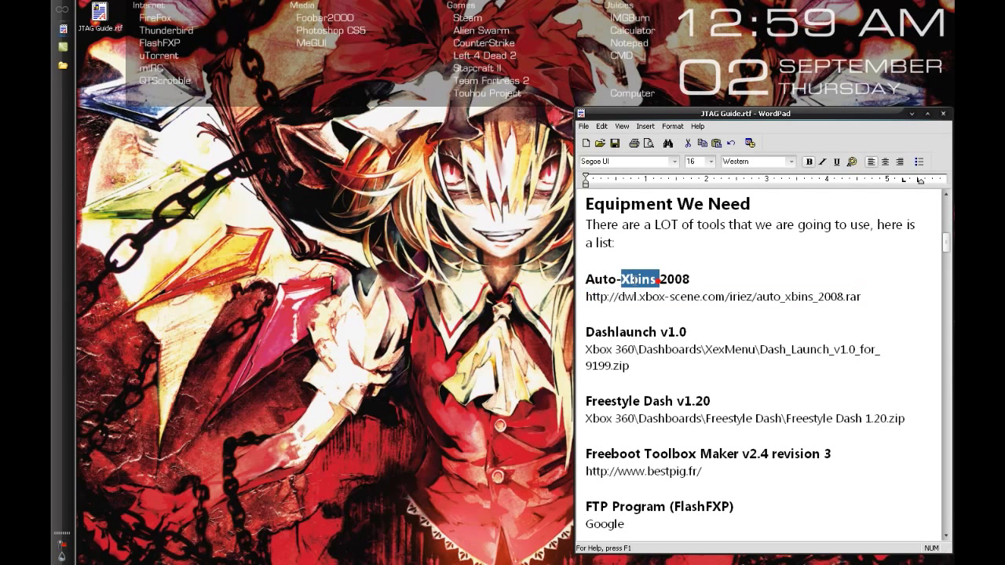
left_click(636, 280)
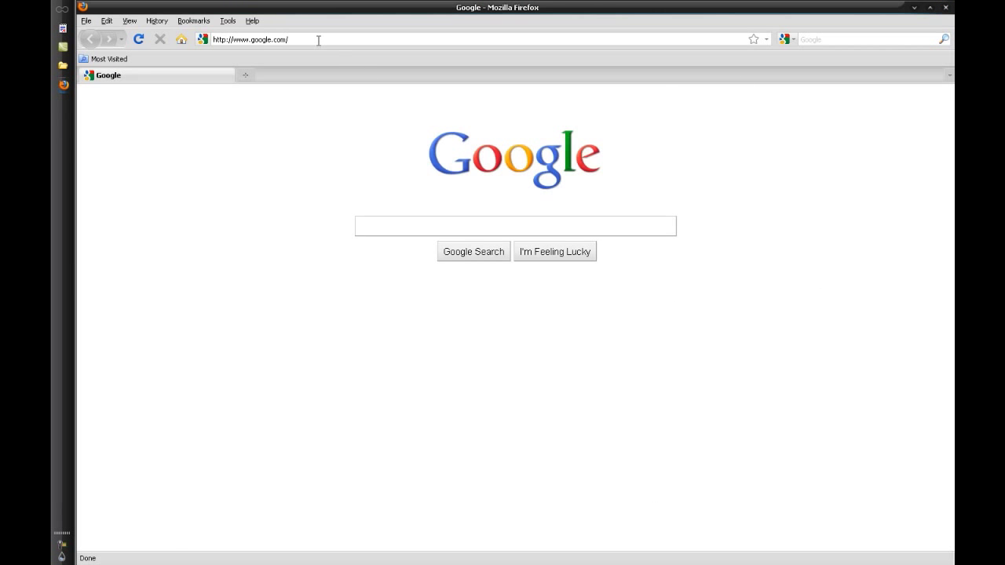
left_click(318, 40)
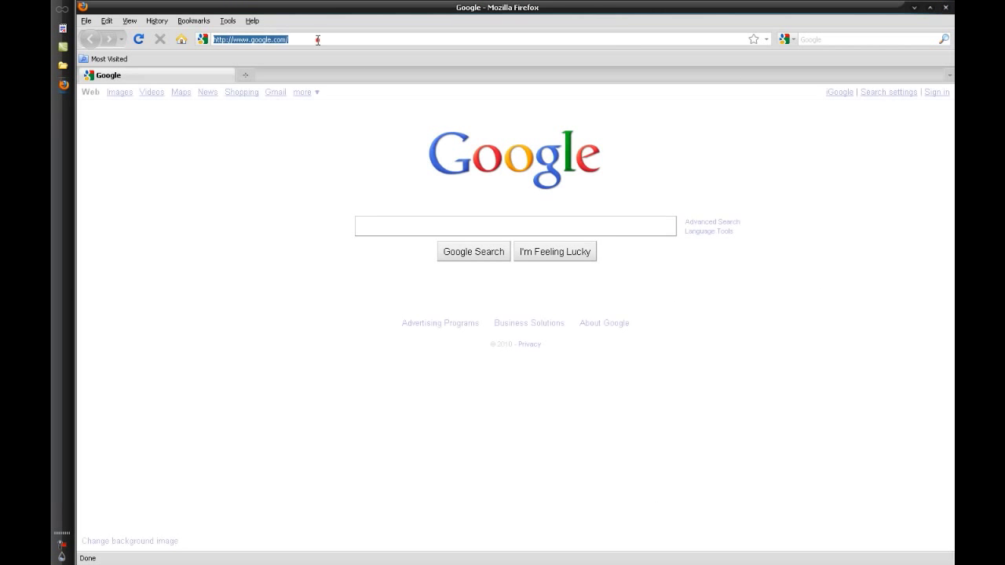
type("http://dwl.xbox-scene.com/iriez/aito_xbins_2008.rar")
key("Return")
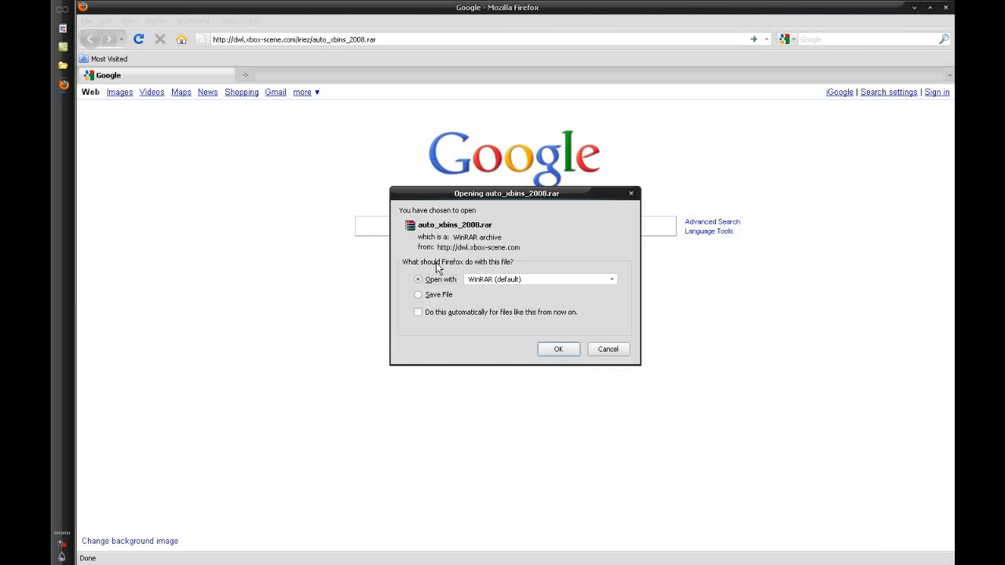
left_click(558, 348)
left_click(947, 12)
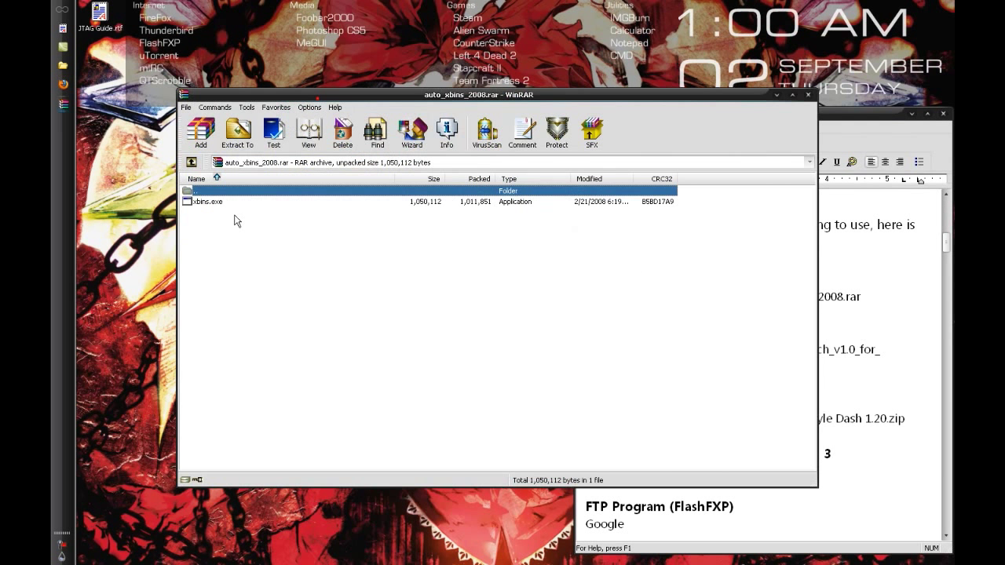
Step: Extract xbins.exe from the archive to the desktop and place the running Auto-Xbins window beside the guide
double_click(207, 202)
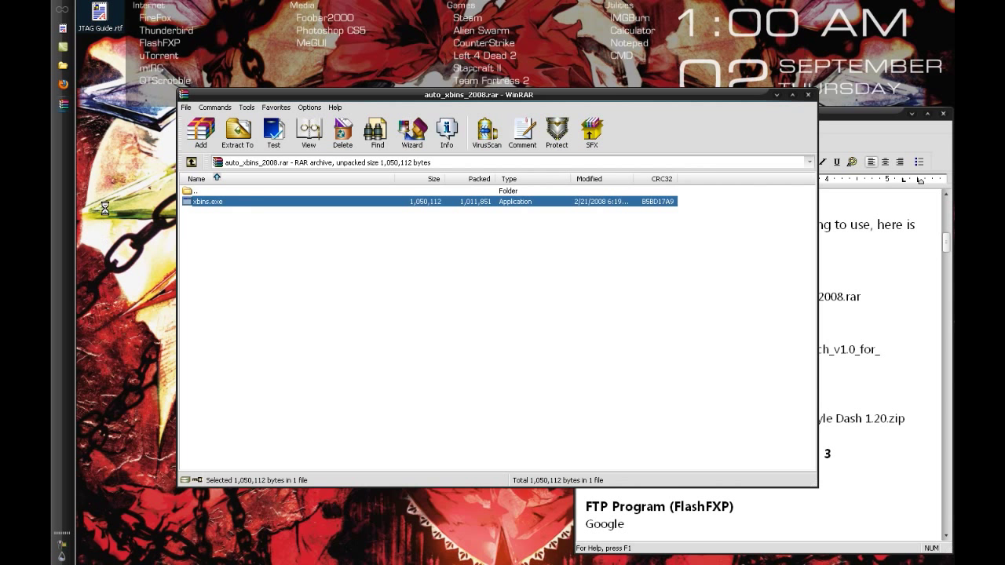
left_click(808, 95)
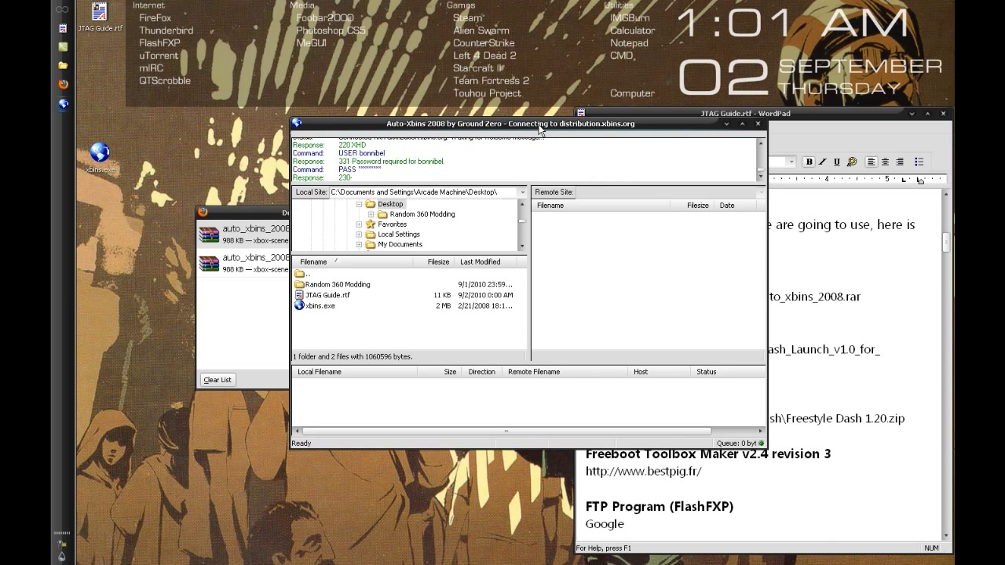
left_click_drag(540, 131, 347, 121)
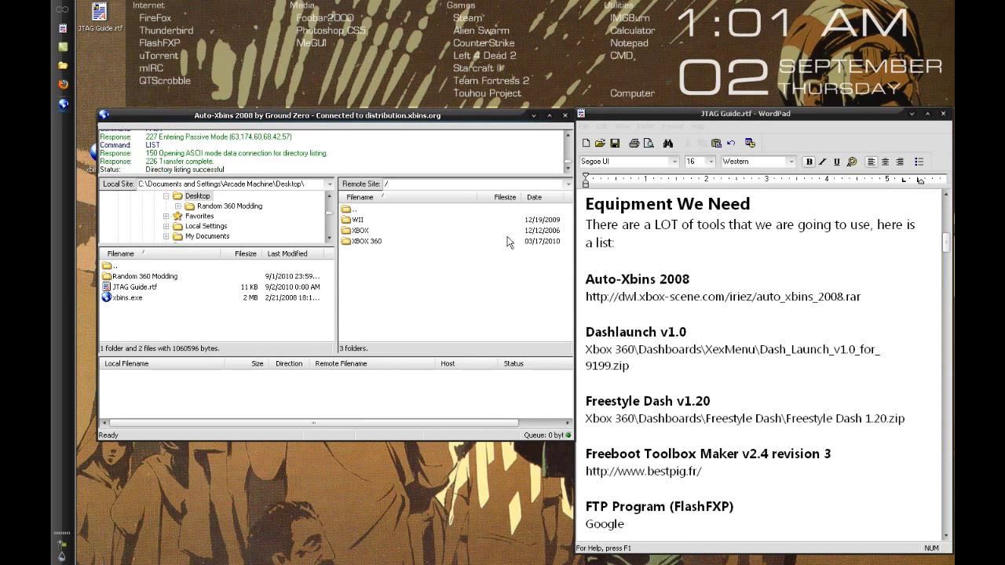
Step: Examine the Dashlaunch v1.0 entry and its remote file path in the guide
left_click(694, 364)
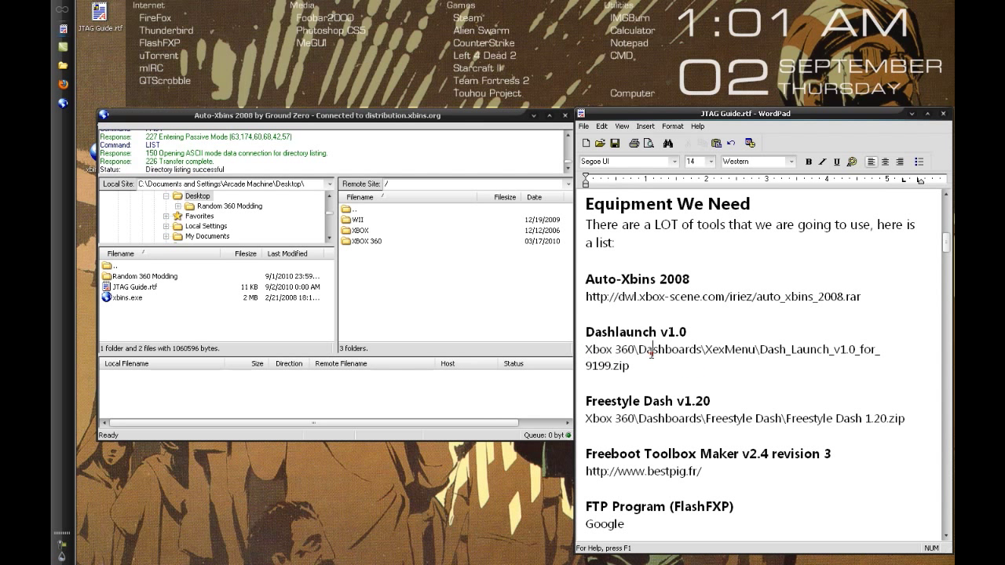
left_click(651, 353)
left_click_drag(702, 341, 731, 330)
left_click(725, 359)
scroll(725, 359, "down", 9)
scroll(726, 359, "up", 10)
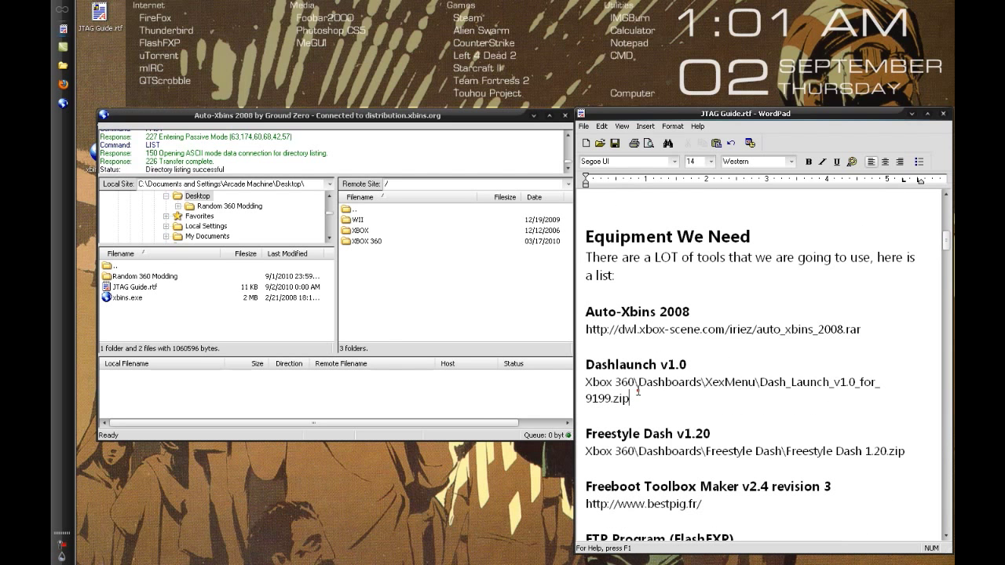
scroll(609, 300, "down", 1)
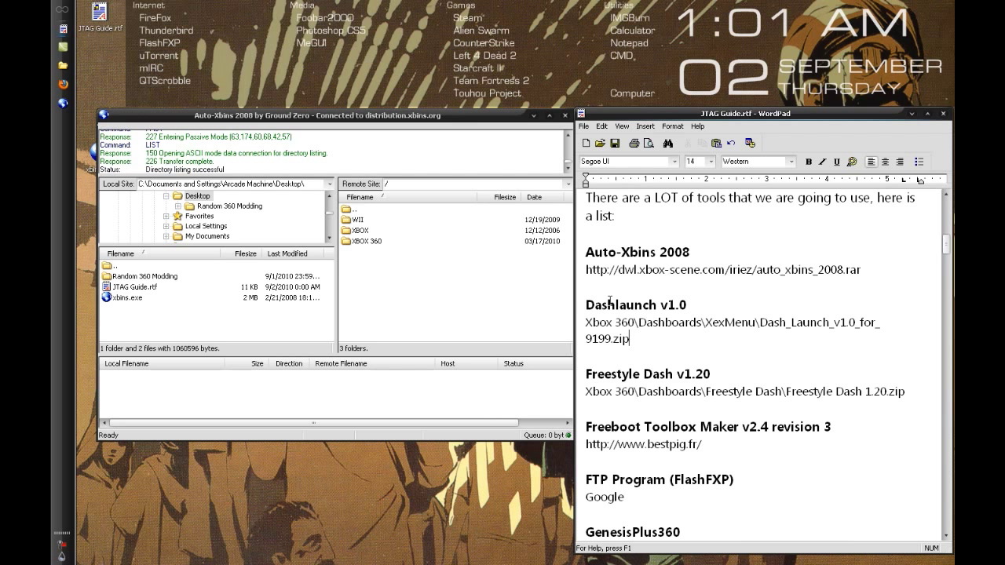
left_click_drag(586, 322, 632, 339)
left_click(642, 338)
left_click_drag(589, 305, 688, 306)
left_click(680, 304)
Step: Browse the remote site to XBOX 360/dashboards/XeXMenu and download dash_launch_v1.0_for_9199.zip to the Desktop folder
left_click(366, 240)
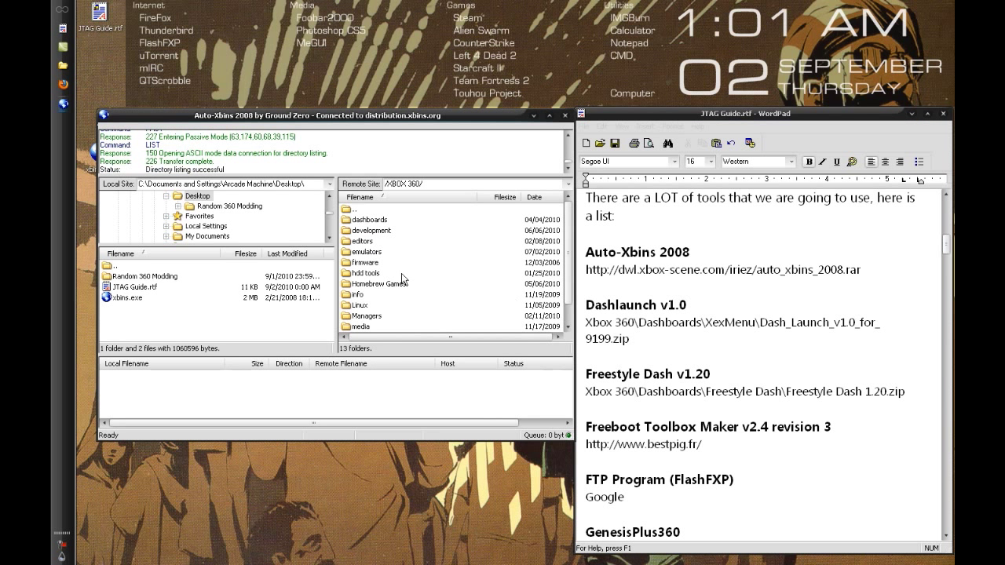
left_click(639, 321)
left_click(369, 221)
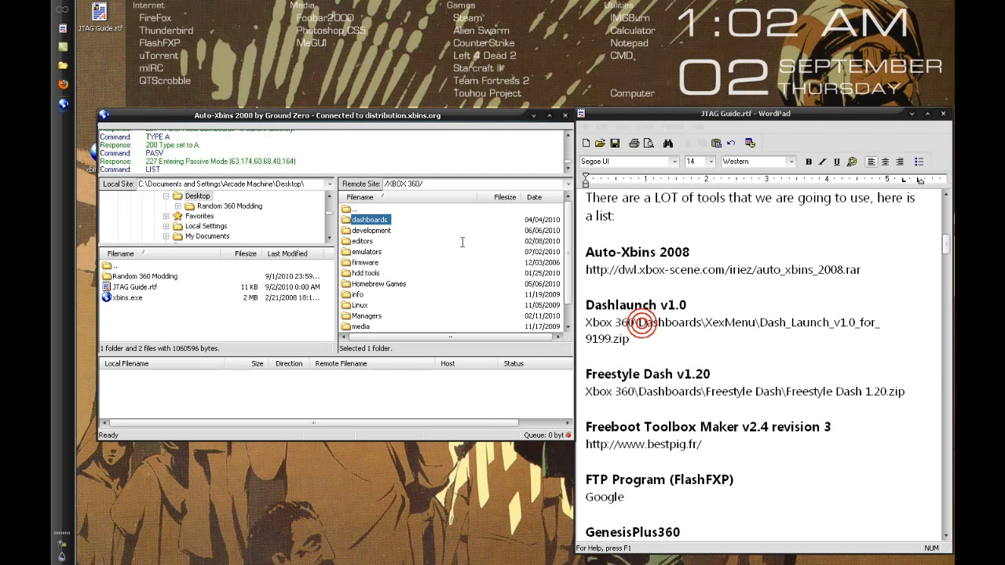
key("Return")
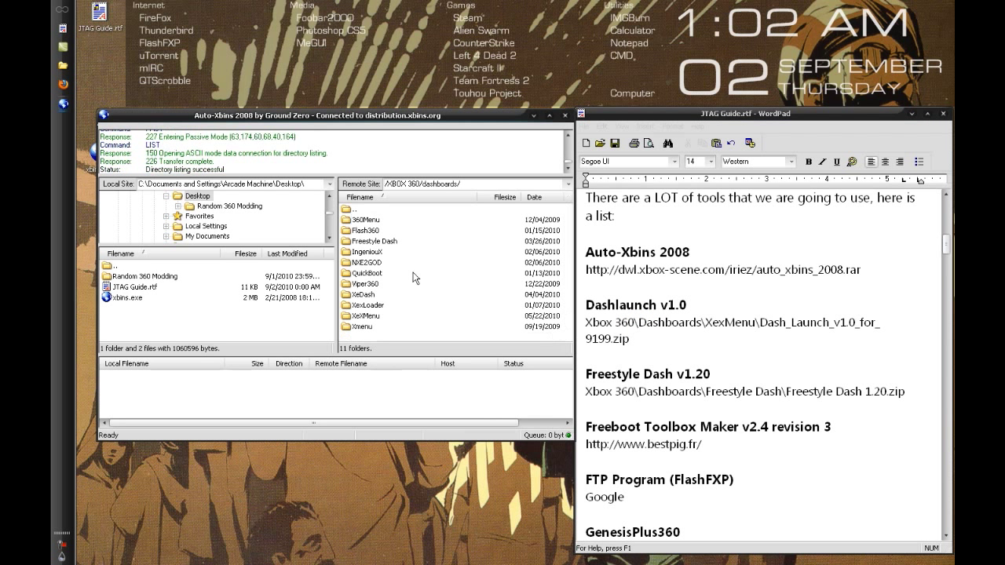
left_click(362, 314)
key("Return")
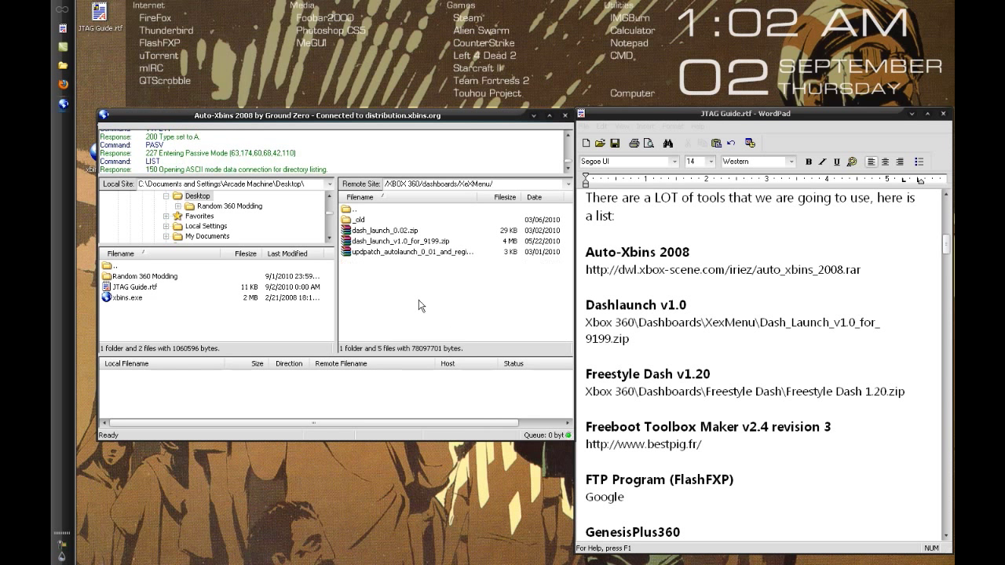
left_click_drag(404, 246, 198, 202)
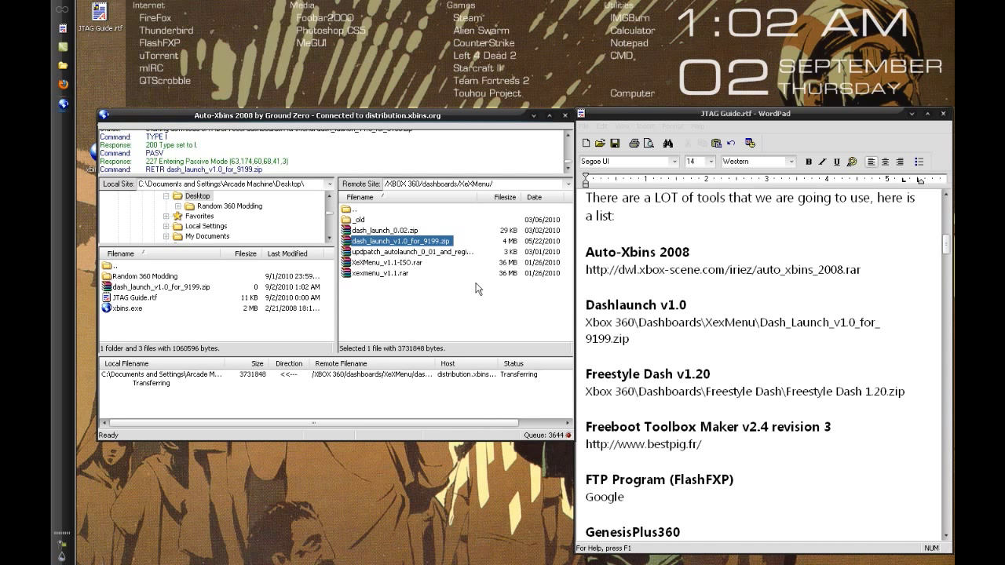
Step: Examine the Freestyle Dash v1.20 and Freeboot Toolbox Maker v2.4 entries with their download locations in the guide
left_click(588, 372)
left_click(715, 373, "shift")
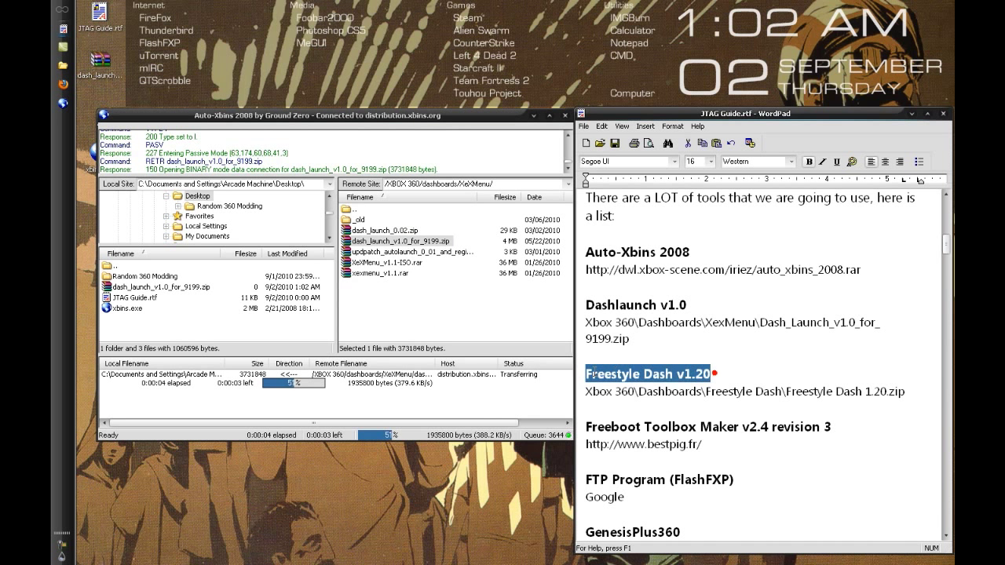
key("Left")
scroll(722, 368, "down", 1)
scroll(728, 317, "down", 1)
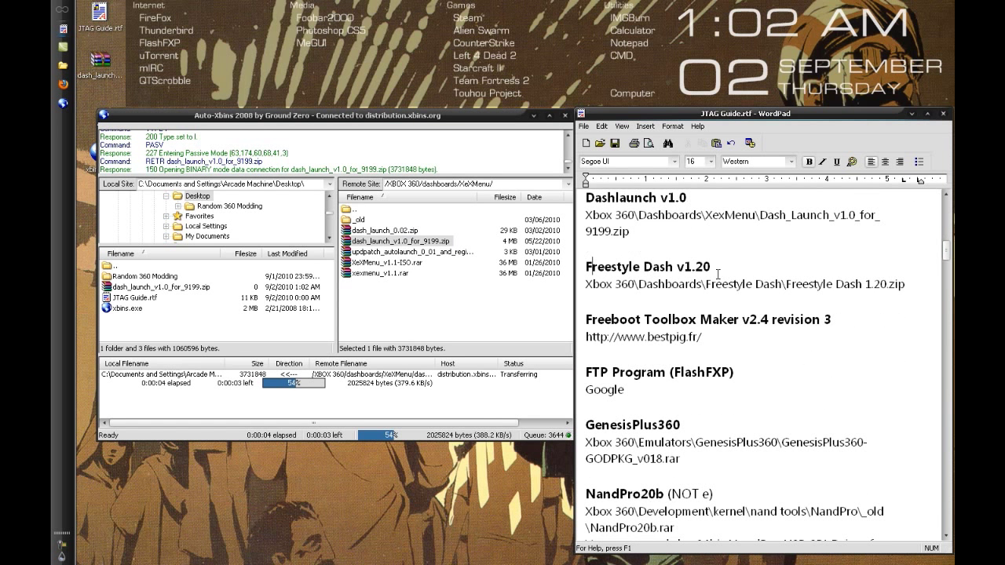
double_click(710, 266)
left_click(713, 267)
double_click(710, 267)
left_click(712, 267)
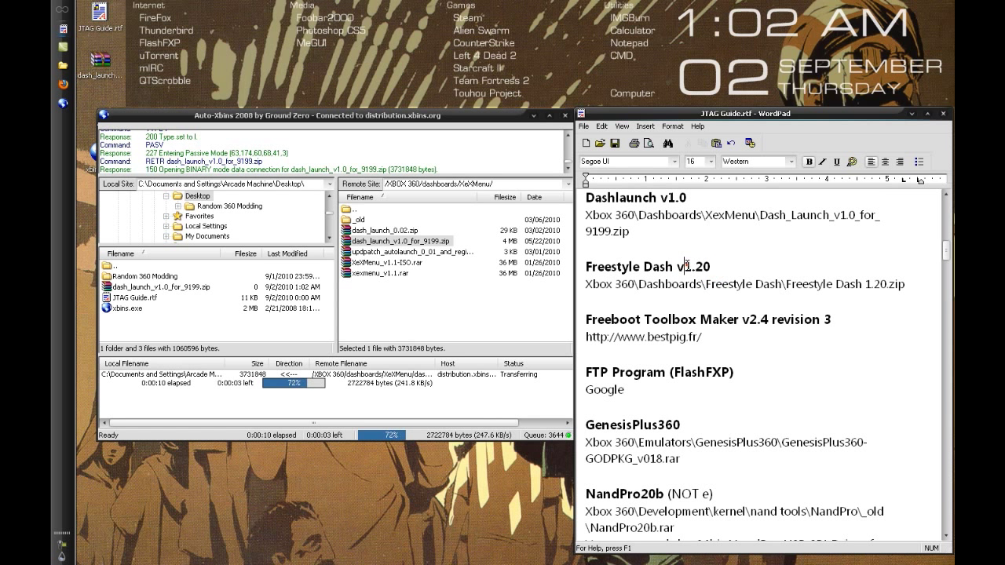
double_click(710, 267)
left_click(709, 262)
double_click(710, 267)
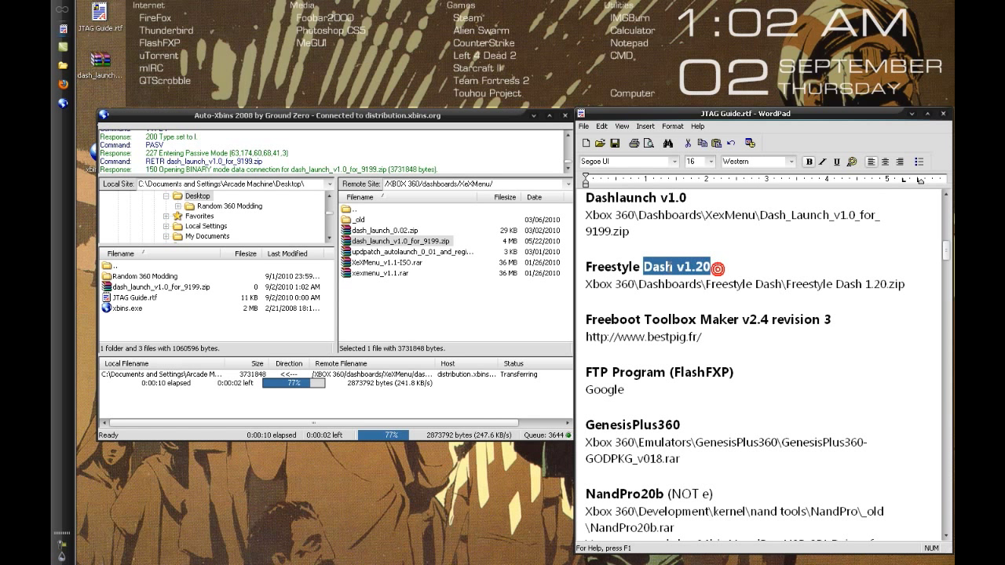
left_click(711, 267)
left_click(868, 284)
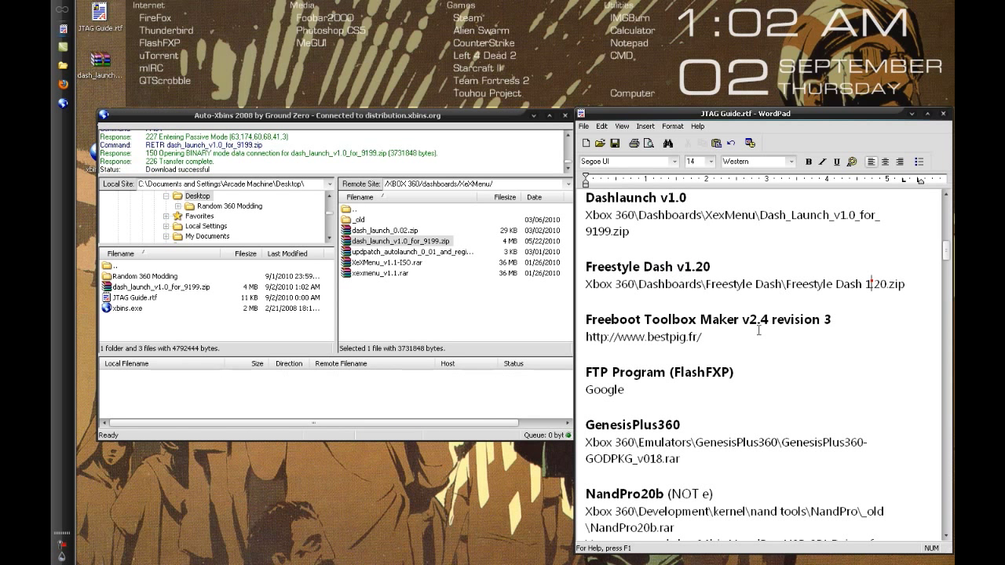
scroll(721, 305, "down", 1)
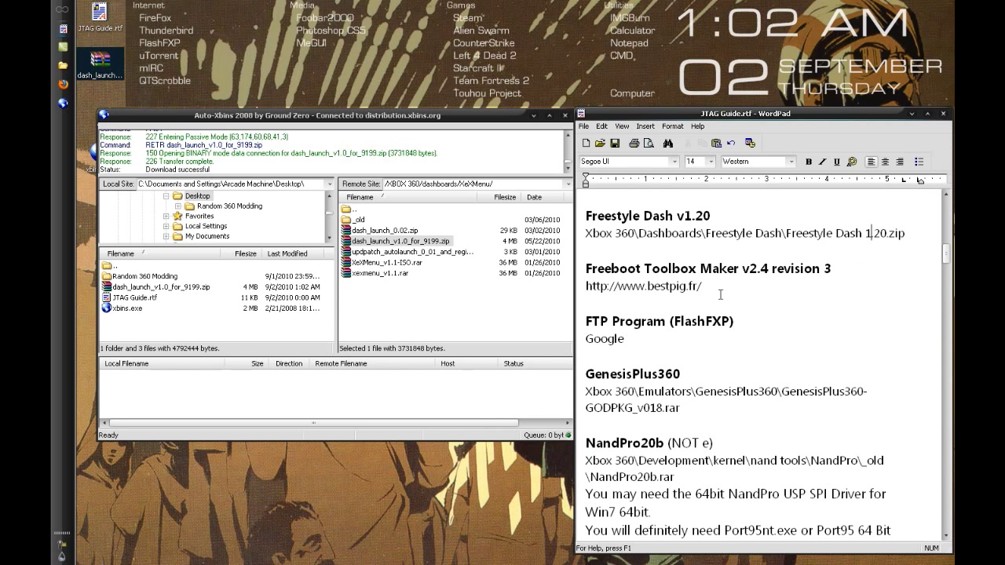
left_click_drag(719, 294, 585, 285)
left_click(699, 287)
left_click_drag(707, 288, 647, 287)
left_click(681, 285)
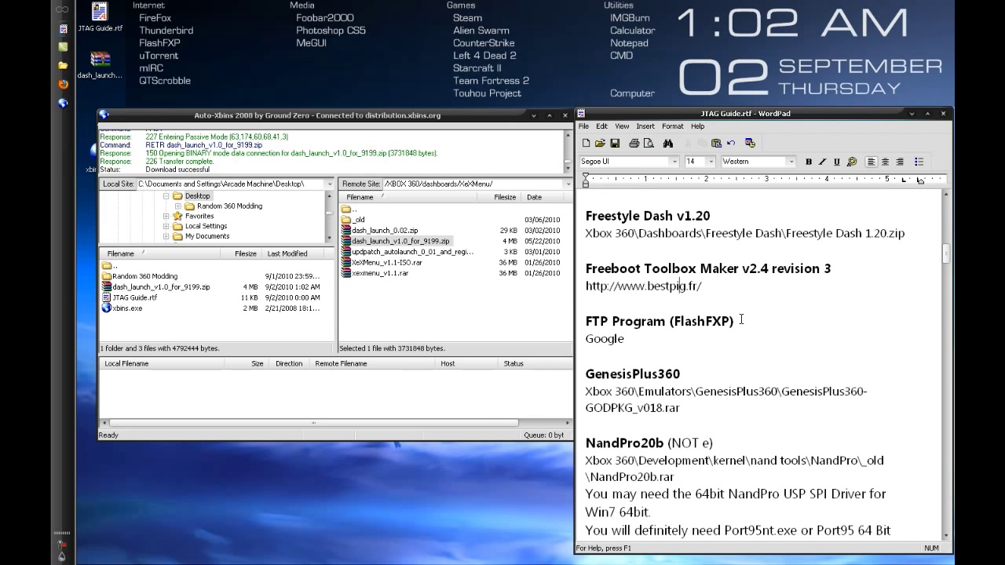
Step: Try adding a "Filezilla" line below the FTP Program (FlashFXP) heading and remove it again
left_click(741, 319)
key("Return")
type("Filez")
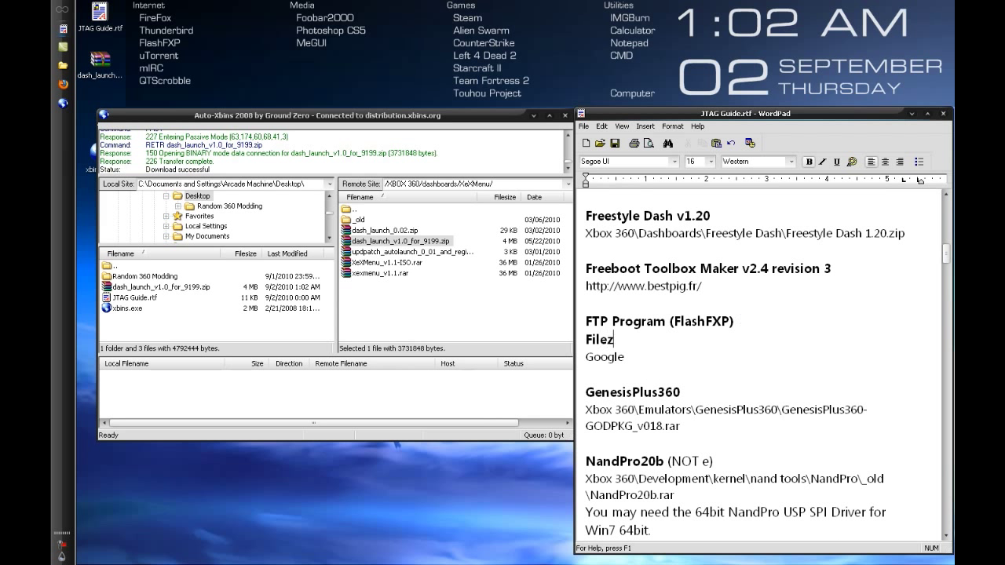
type("illa")
key("shift+Left")
key("shift+Left")
key("shift+Left")
key("shift+Left")
key("shift+Left")
key("shift+Left")
key("shift+Left")
key("shift+Left")
key("shift+Left")
key("BackSpace")
key("BackSpace")
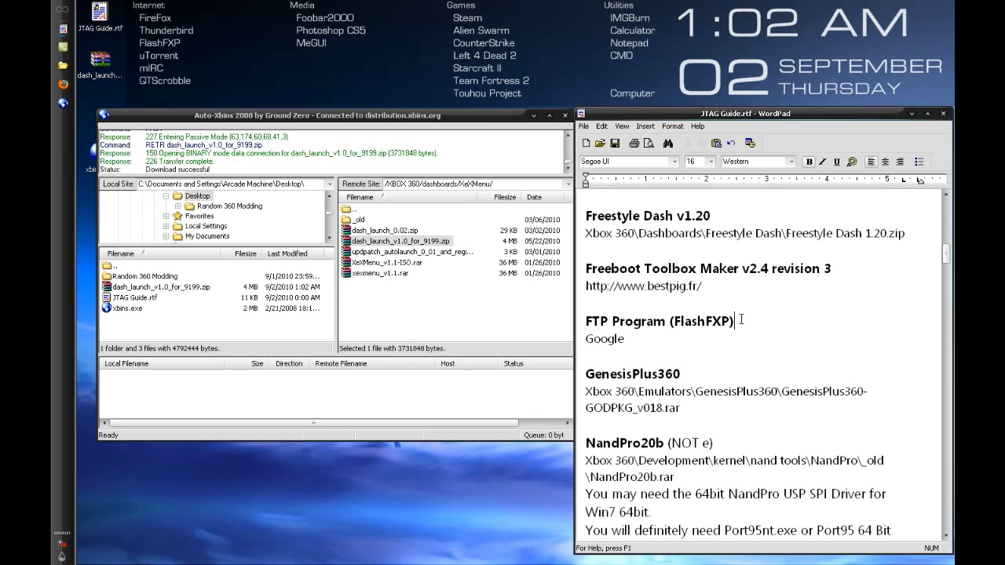
Step: Following the guide's GenesisPlus360 path, browse to XBOX 360/emulators/GenesisPlus360 and download GenesisPlus360-GODPKG_v018.rar to the Desktop folder
scroll(706, 385, "down", 1)
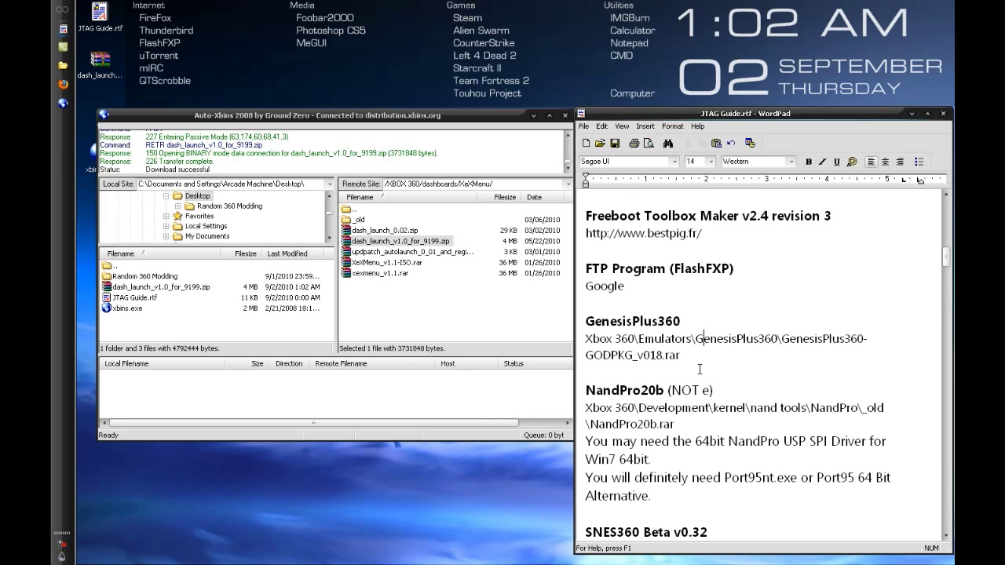
left_click_drag(683, 355, 585, 355)
left_click(609, 350)
left_click(354, 209)
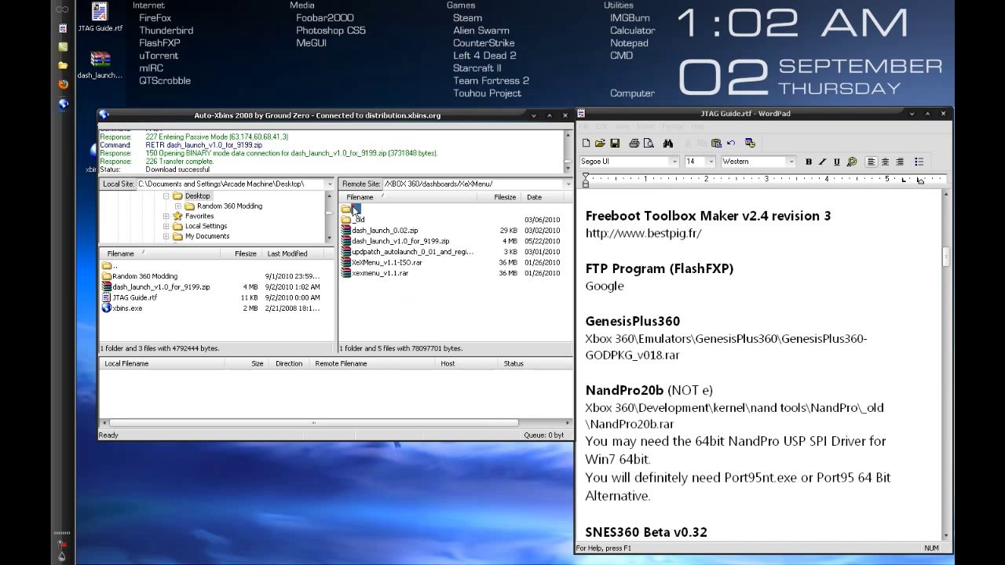
double_click(354, 208)
double_click(354, 208)
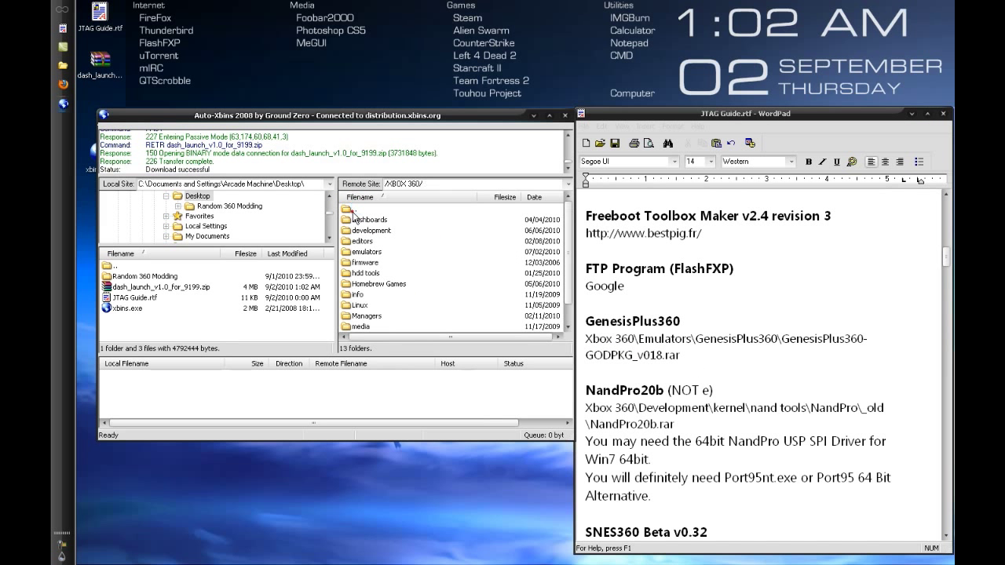
left_click(366, 252)
double_click(366, 252)
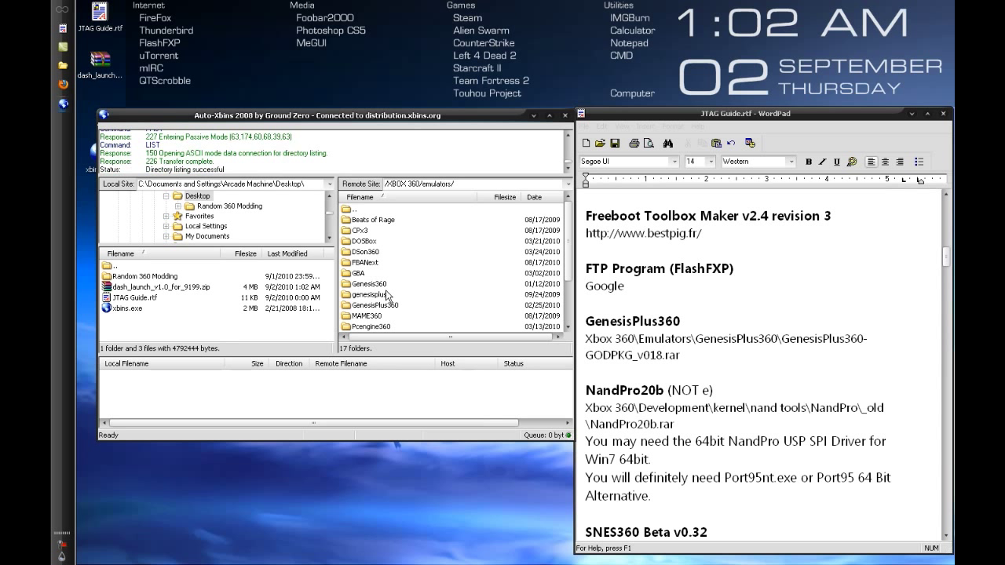
left_click(384, 294)
left_click(389, 305)
double_click(389, 305)
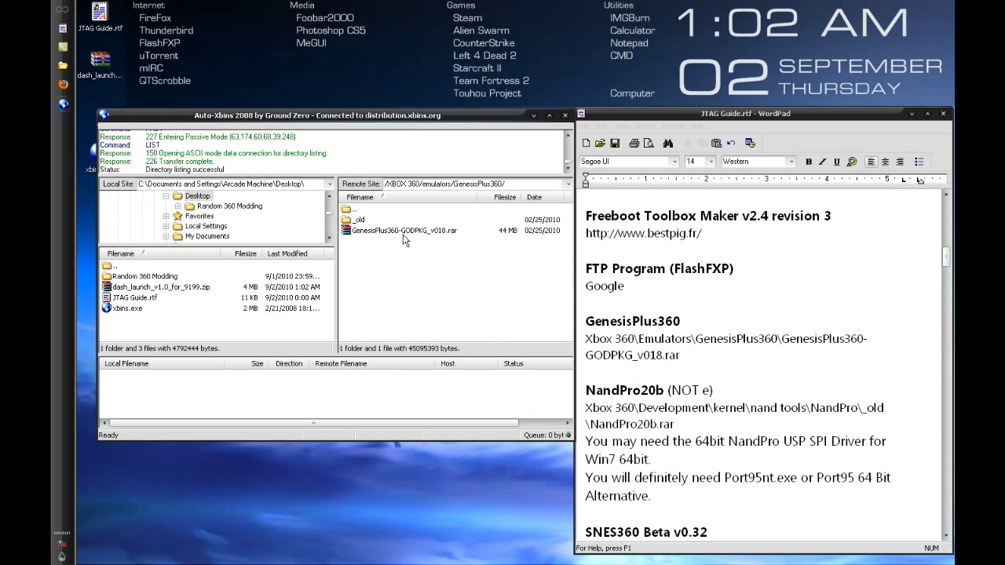
left_click_drag(402, 231, 232, 204)
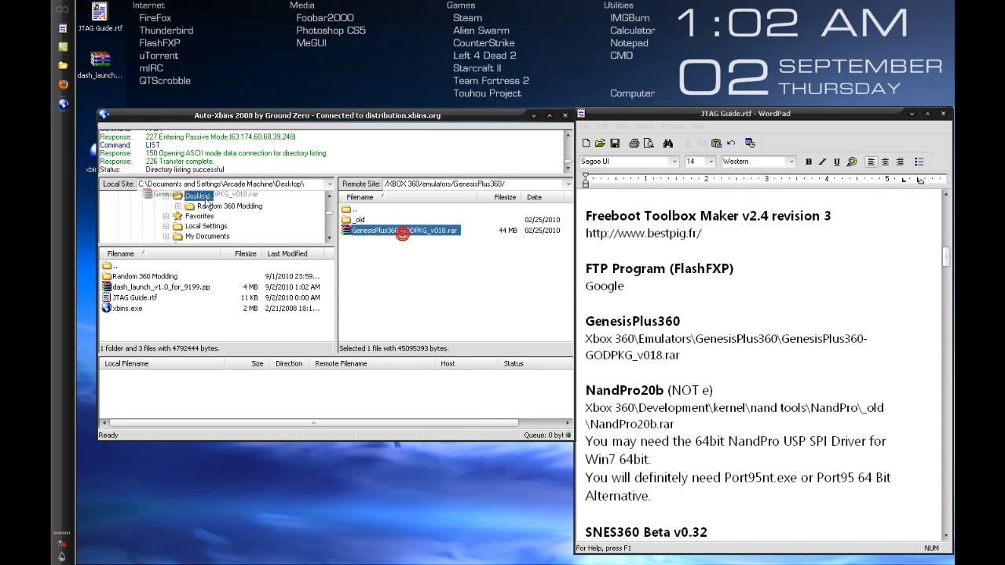
Step: Examine the guide's NandPro20b entry, including its version note and the download path under Development\kernel\nand tools\NandPro\_old
left_click(745, 388)
scroll(609, 300, "down", 2)
double_click(658, 285)
left_click(659, 284)
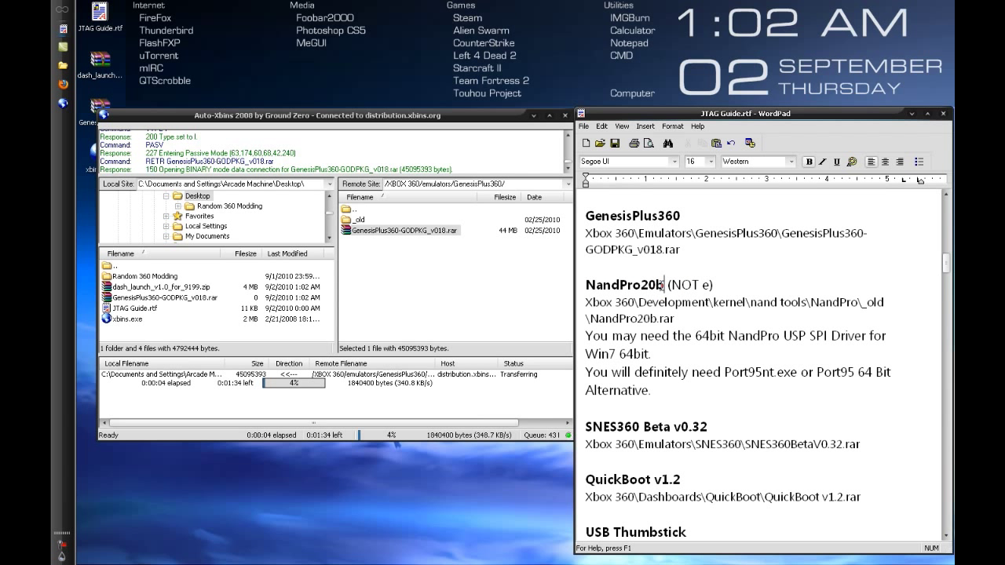
left_click_drag(664, 285, 659, 285)
left_click(661, 285)
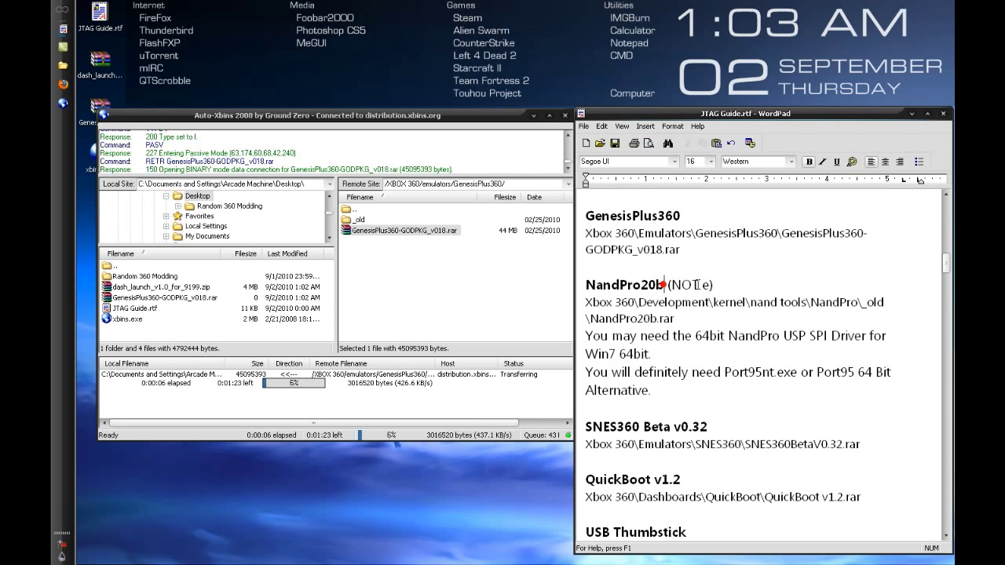
left_click(702, 284)
left_click_drag(664, 284, 640, 284)
left_click(645, 284)
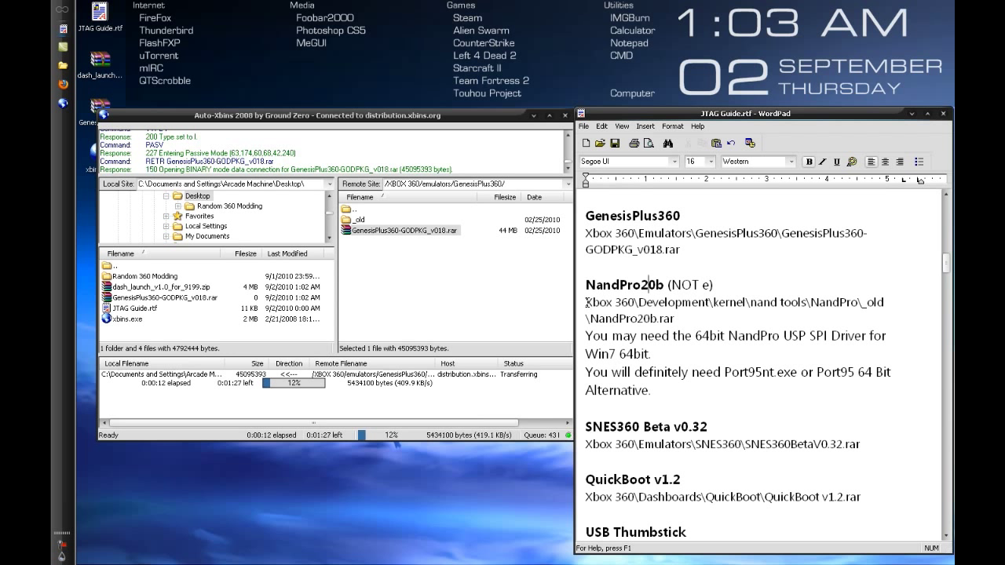
left_click(722, 313)
triple_click(707, 315)
left_click(758, 275)
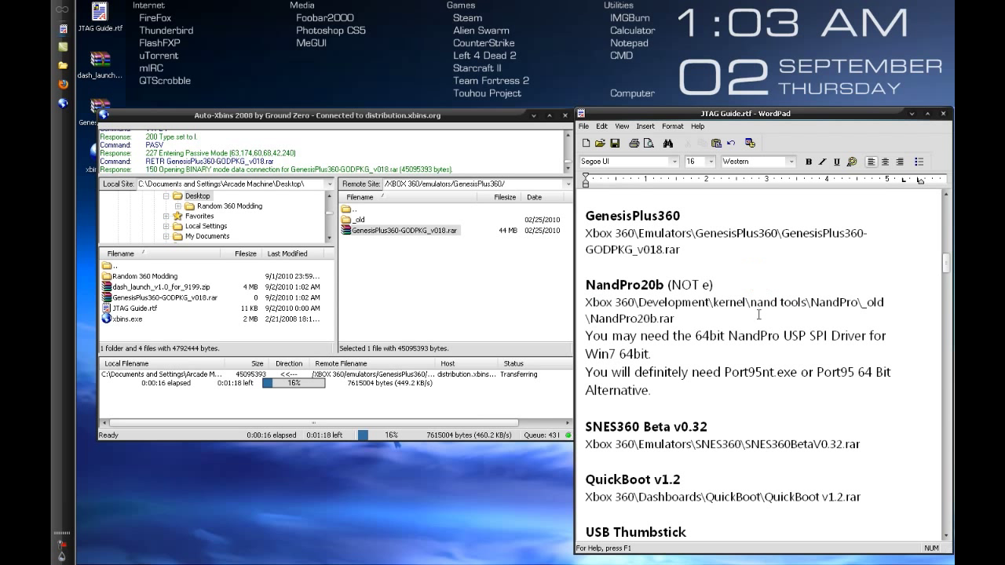
Step: Read the guide's NandPro driver notes on Port95nt.exe, the Port95 64 Bit Alternative and the 64bit SPI driver
double_click(795, 372)
left_click(758, 373)
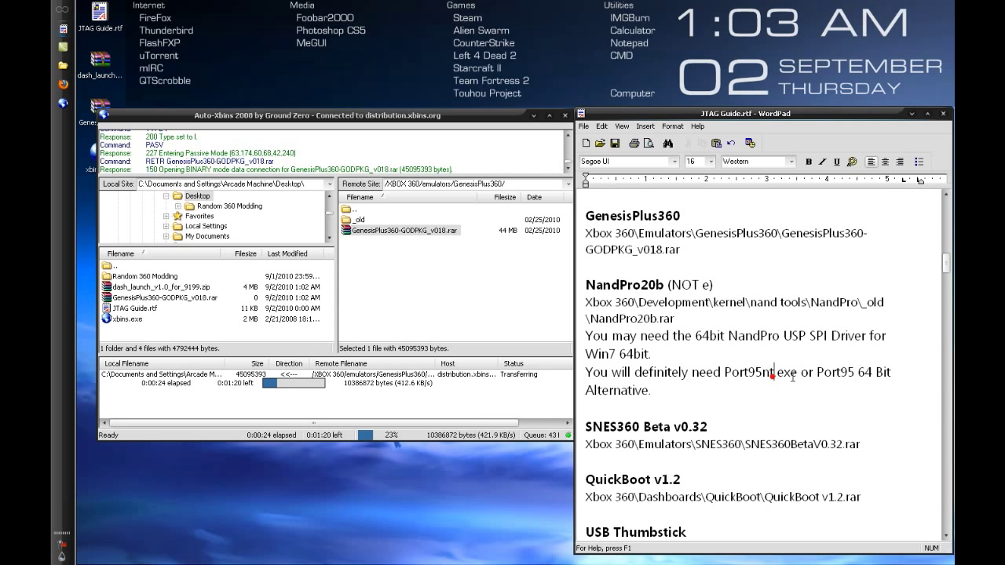
double_click(753, 372)
left_click(730, 374)
left_click_drag(675, 339, 823, 339)
left_click(825, 339)
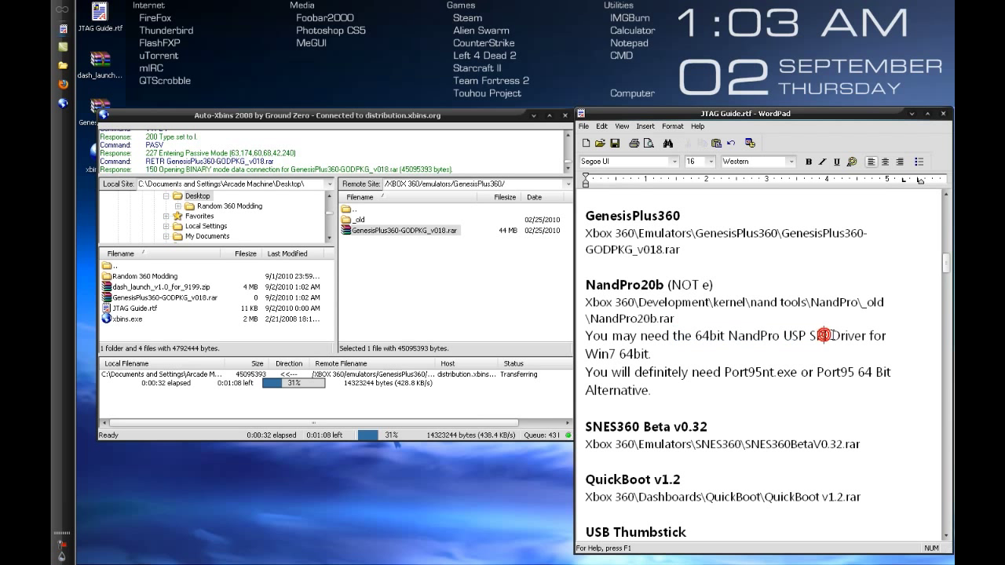
left_click_drag(832, 337, 783, 337)
left_click(800, 336)
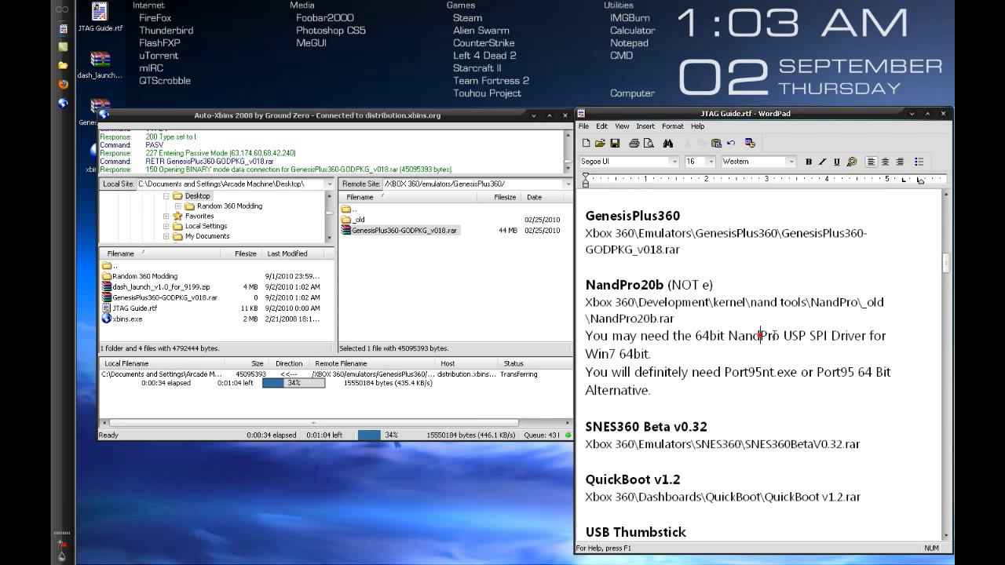
left_click(761, 336)
left_click_drag(857, 371, 817, 371)
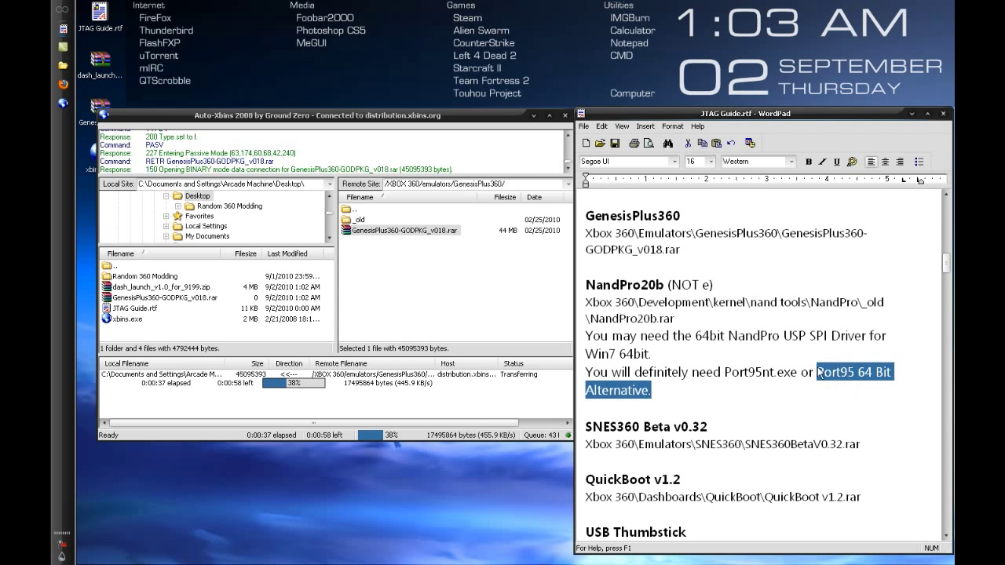
left_click(797, 335)
Step: Examine the SNES360 Beta v0.32, QuickBoot v1.2 and USB Thumbstick entries in the guide, including the FAT32 requirement
scroll(797, 335, "down", 2)
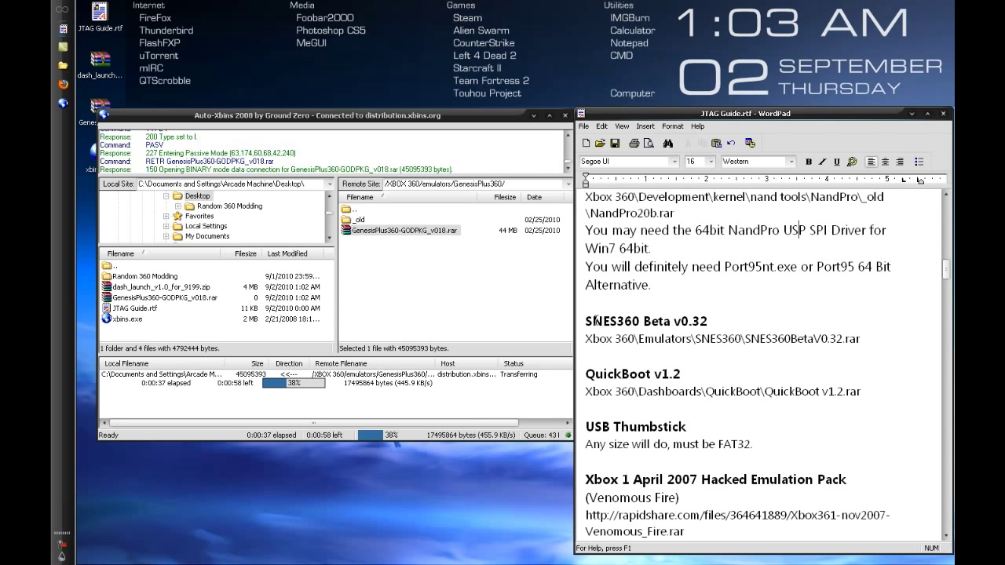
left_click_drag(585, 321, 711, 321)
left_click(713, 321)
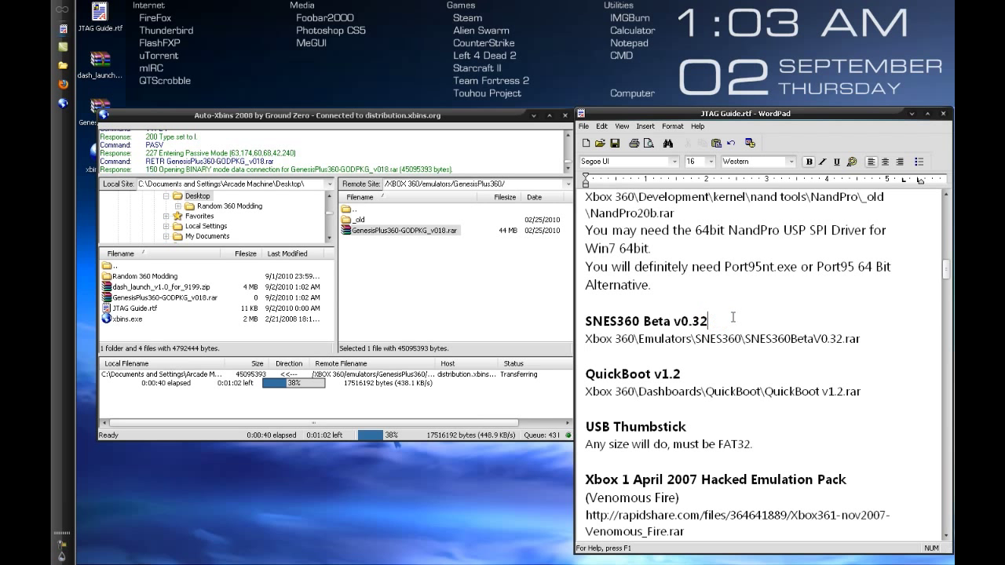
scroll(733, 317, "down", 2)
left_click_drag(691, 273, 611, 272)
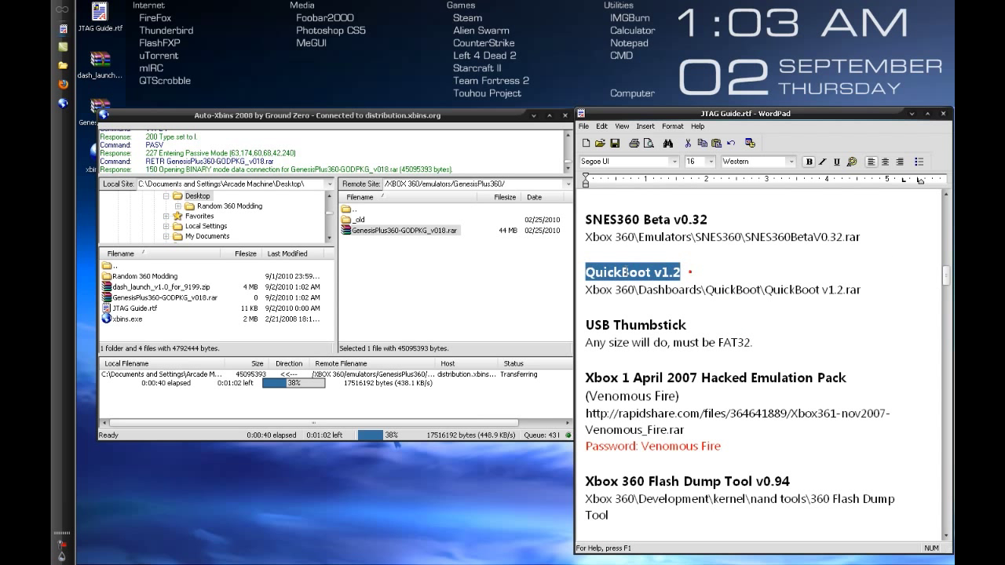
left_click(610, 272)
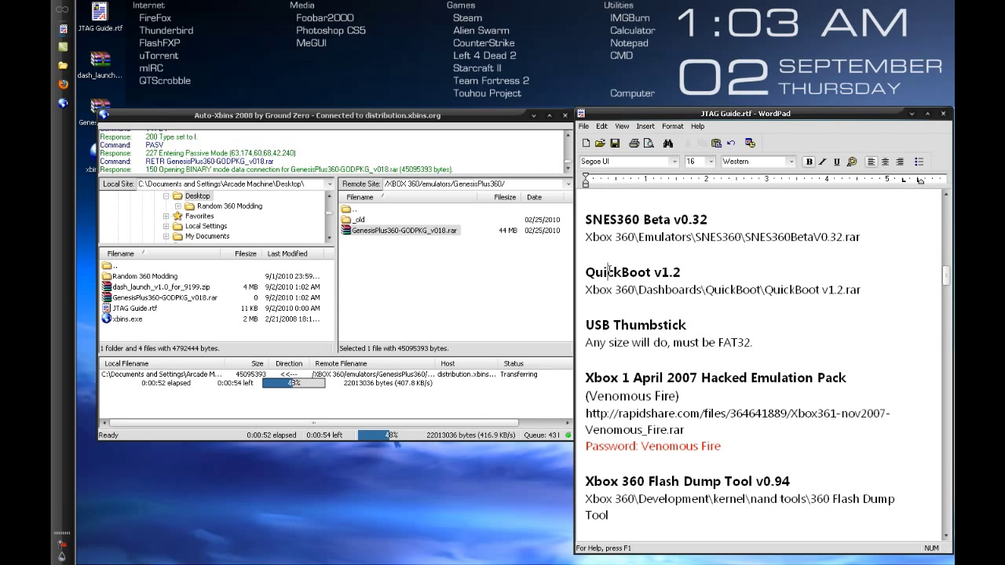
left_click_drag(585, 271, 681, 272)
left_click(680, 272)
left_click_drag(687, 324, 586, 324)
key("Left")
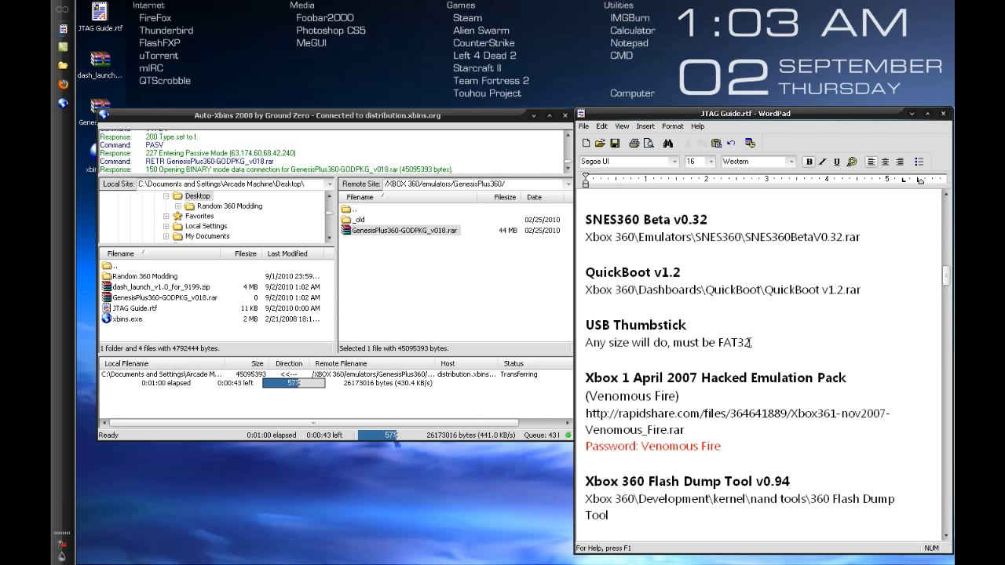
mouse_move(751, 343)
left_mouse_down()
mouse_move(718, 343)
mouse_move(751, 343)
left_mouse_up()
left_click(721, 343)
left_click(749, 343)
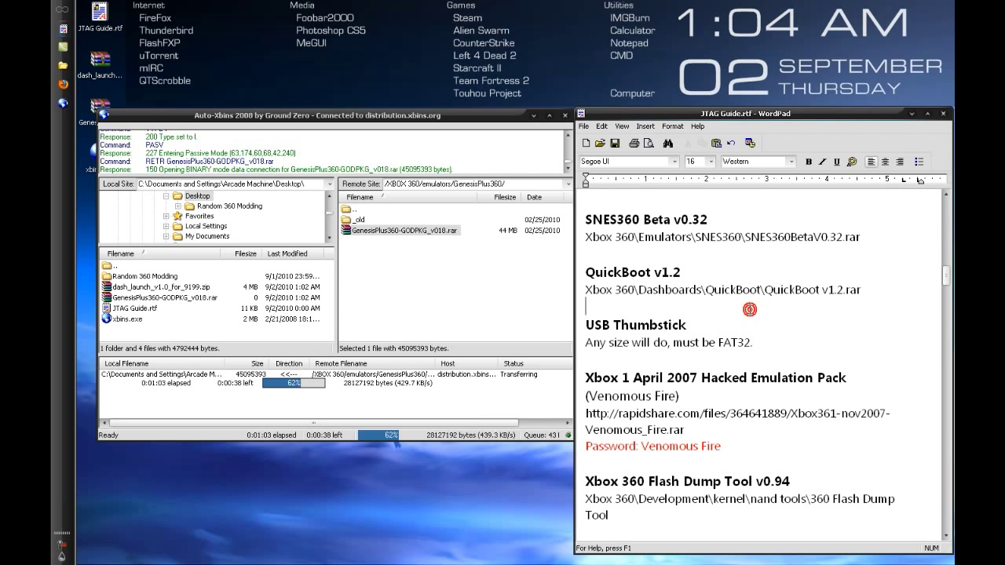
Step: Examine the Xbox 1 April 2007 Hacked Emulation Pack and Xbox 360 Flash Dump Tool v0.94 entries with their download locations
scroll(749, 309, "down", 3)
left_click(582, 219)
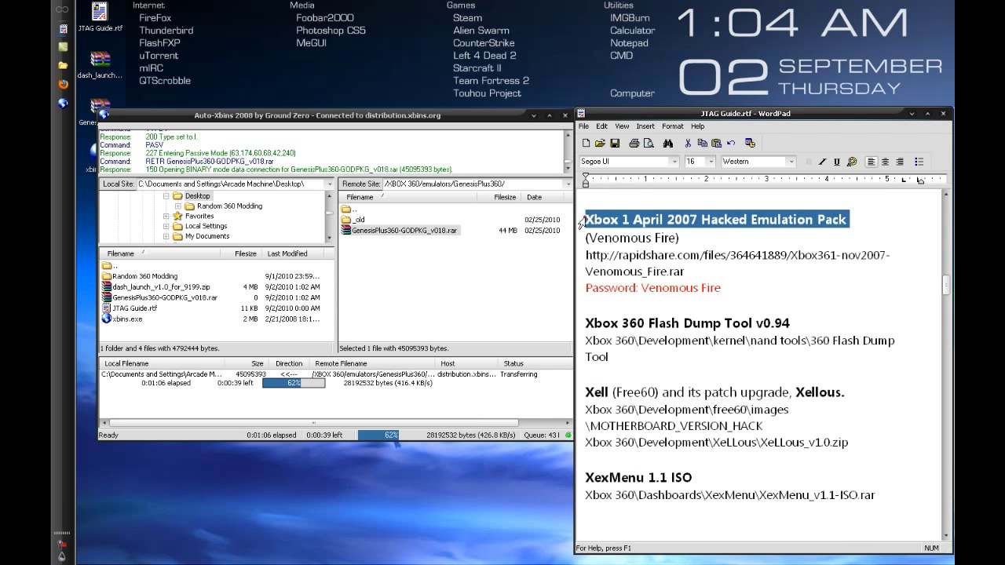
left_click(659, 220)
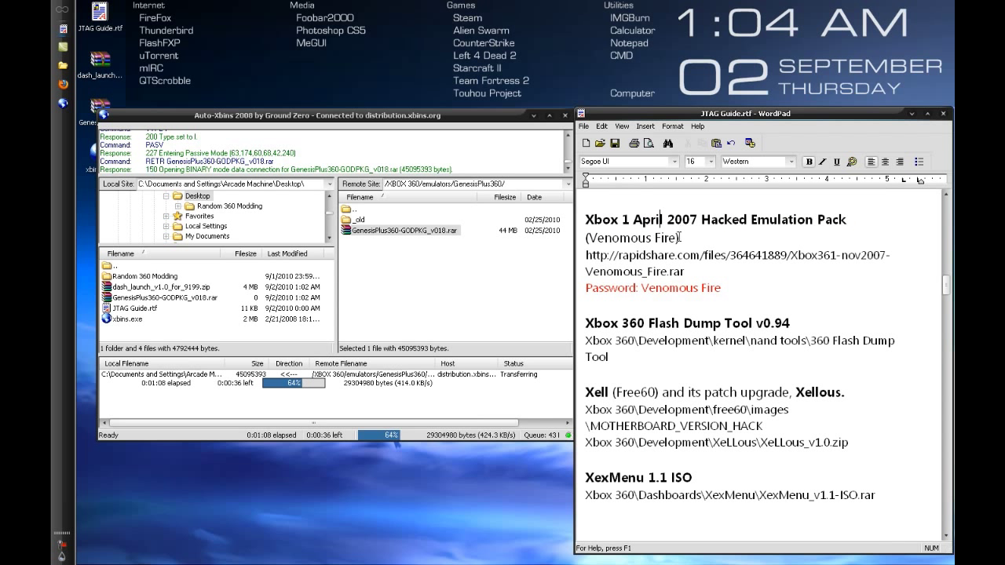
left_click_drag(673, 237, 885, 255)
left_click(595, 237)
left_click(877, 255)
key("Down")
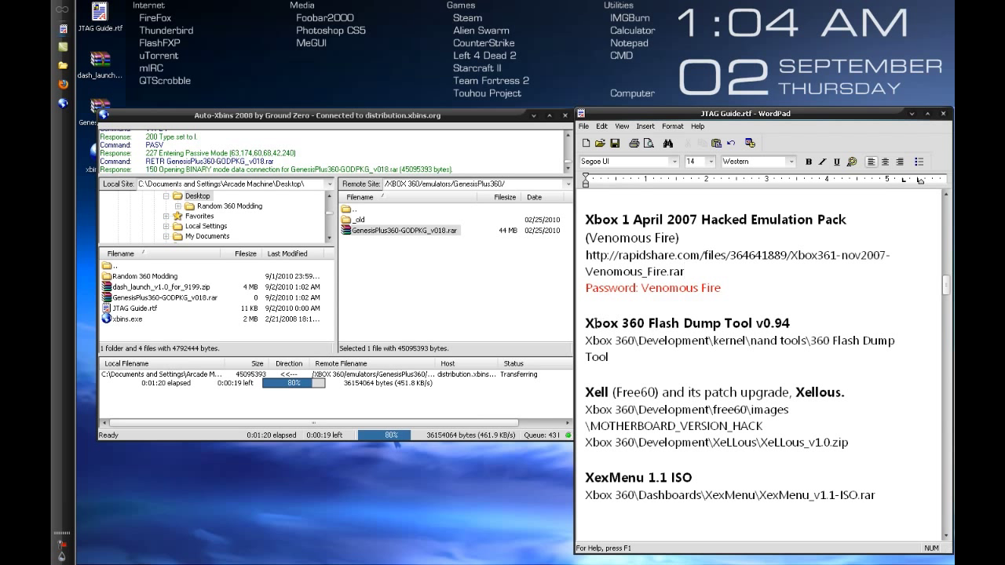
left_click_drag(585, 323, 789, 323)
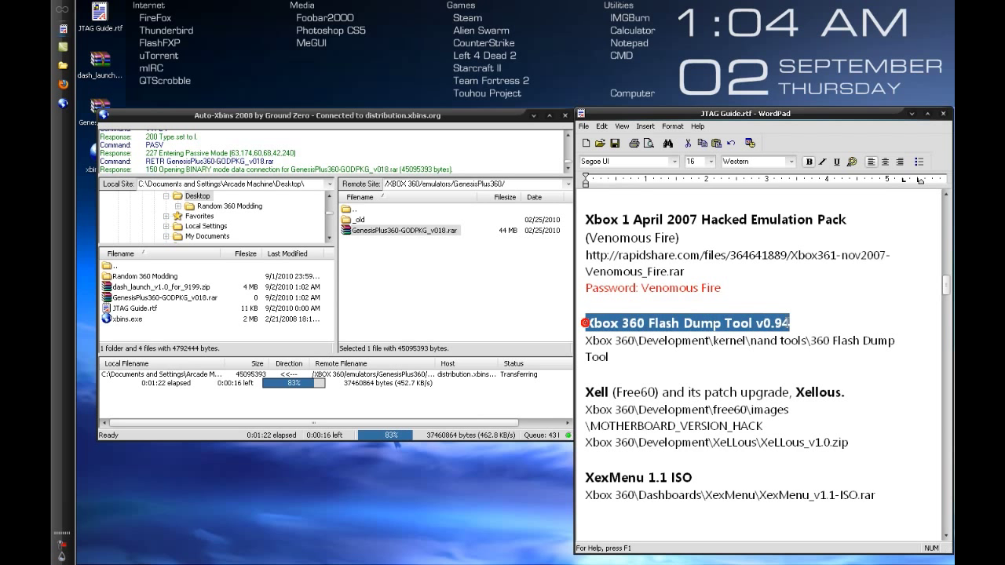
left_click(789, 322)
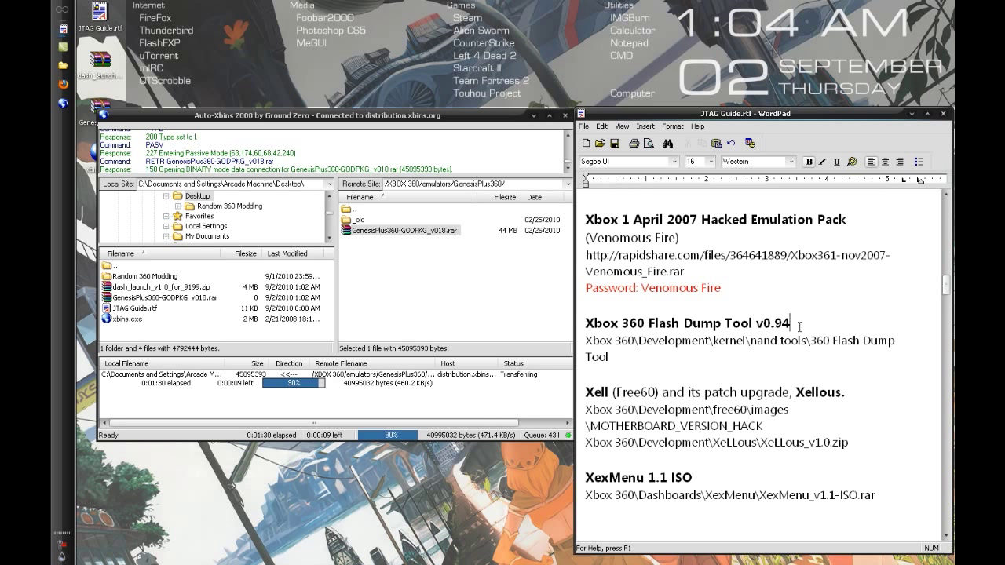
left_click(691, 359)
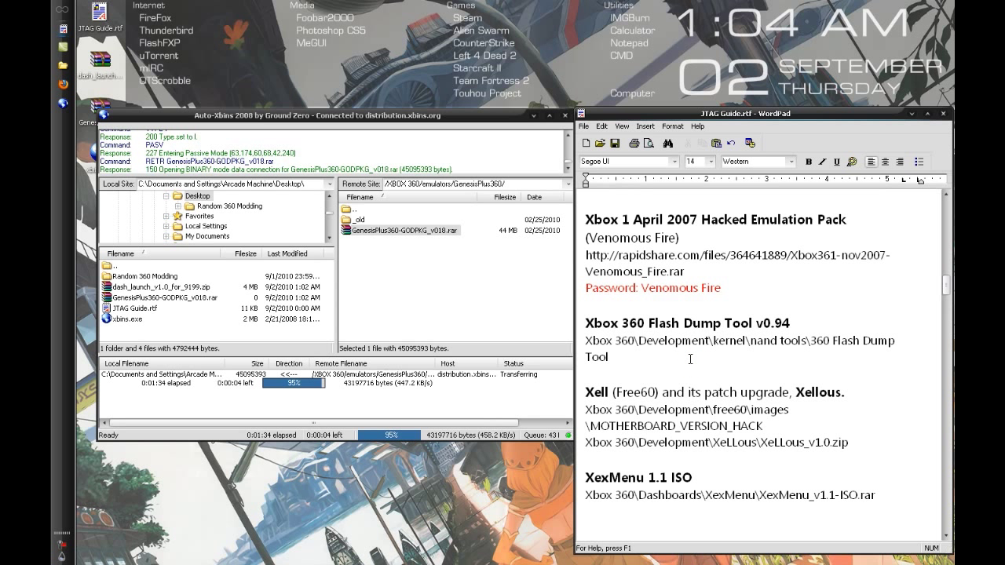
Step: Examine the Xell (Free60), Xellous and XexMenu 1.1 ISO entries with their download paths in the guide
scroll(690, 359, "down", 1)
double_click(611, 337)
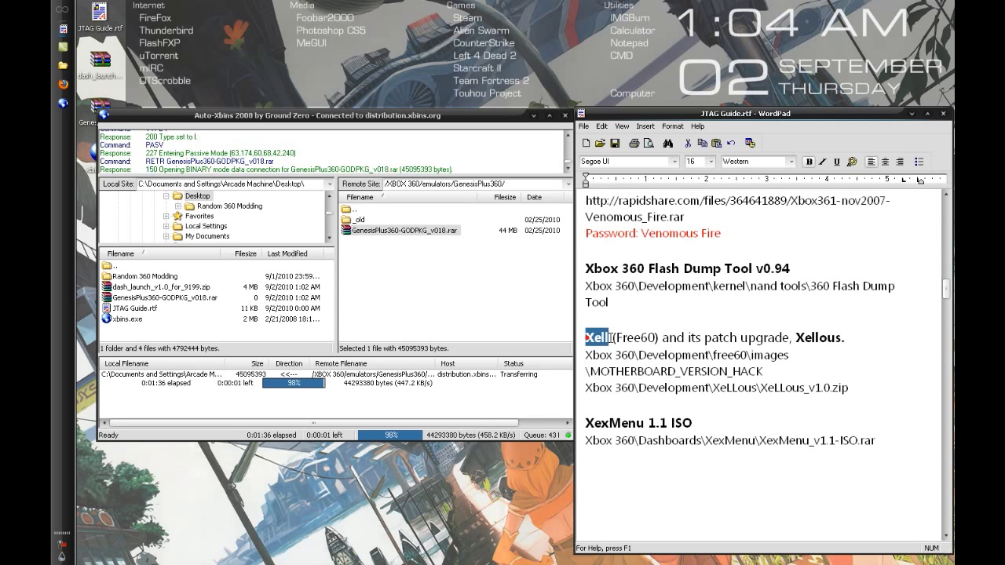
left_click(611, 338)
left_click(610, 338)
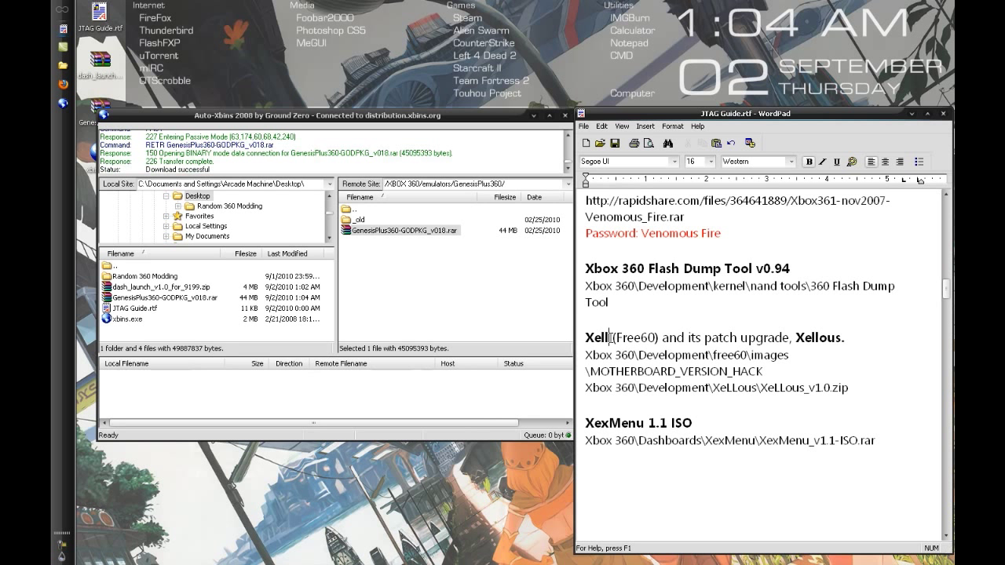
left_click_drag(587, 337, 654, 337)
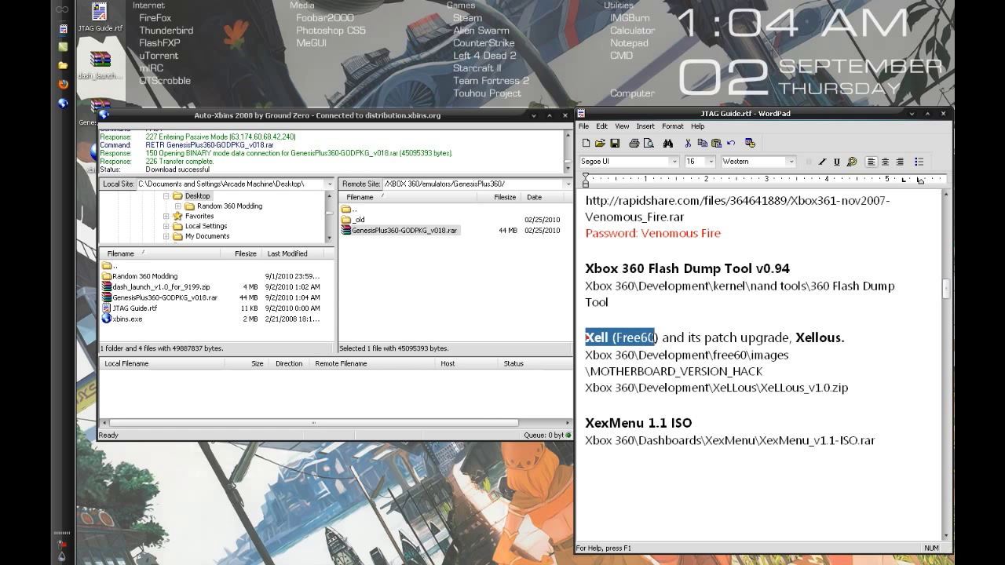
left_click(654, 337)
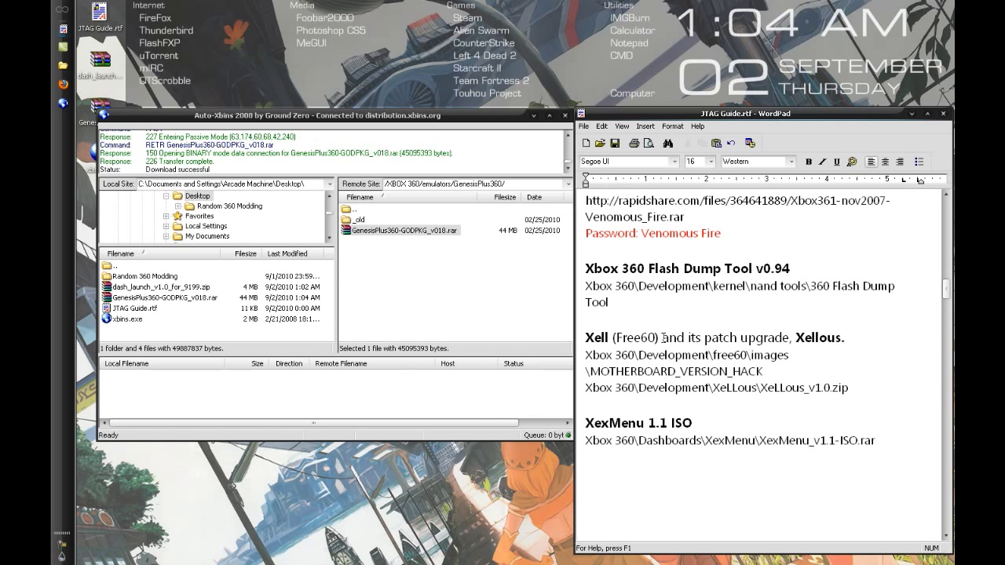
left_click(835, 336)
double_click(601, 337)
left_click(586, 337)
left_click(581, 423)
key("Up")
scroll(736, 410, "down", 2)
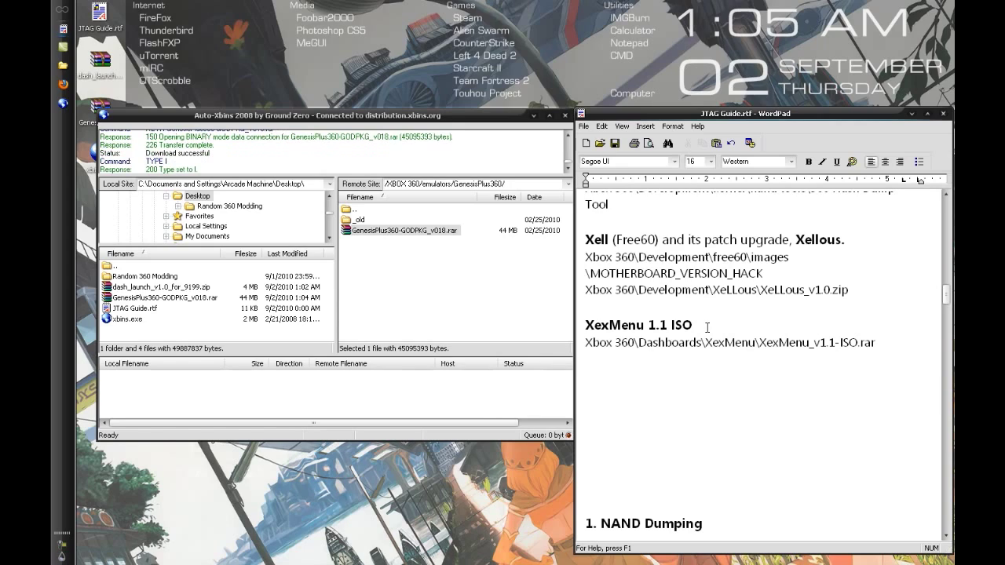
left_click(683, 342)
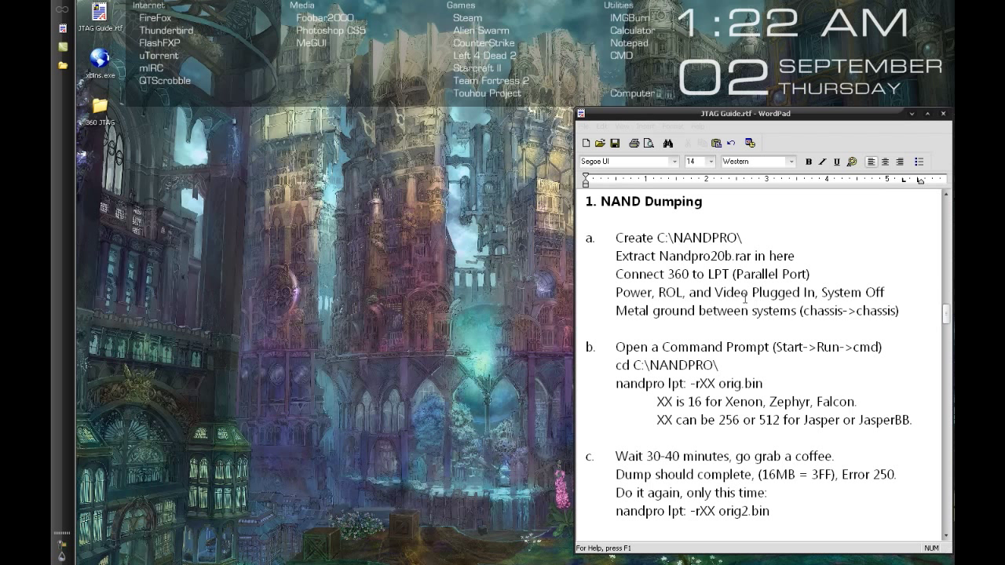
Step: Following the guide's NAND Dumping section, open the C:\NANDPRO folder in Windows Explorer and move its window away from the guide
left_click(744, 293)
scroll(744, 294, "down", 1)
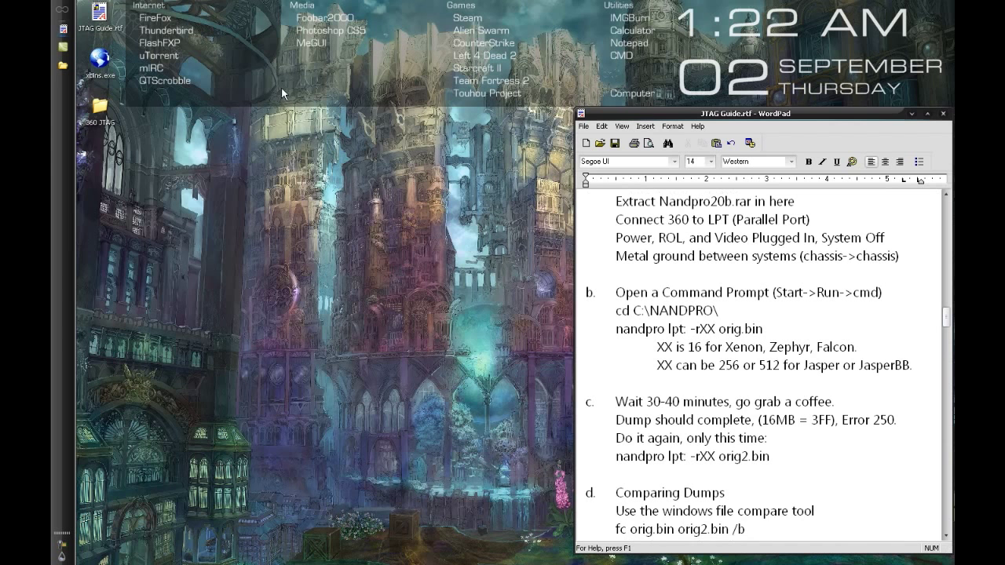
left_click(64, 11)
left_click(213, 145)
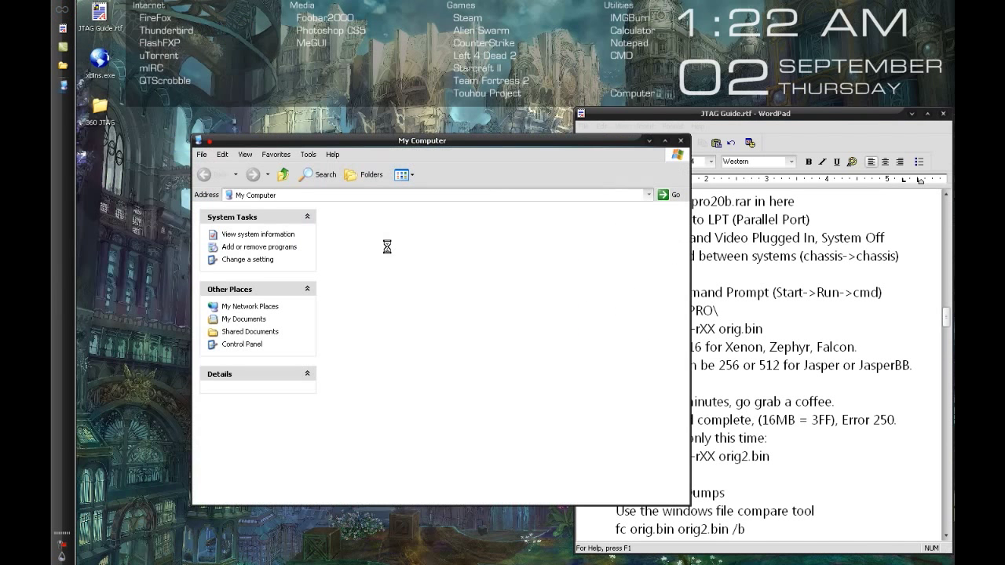
left_click(378, 300)
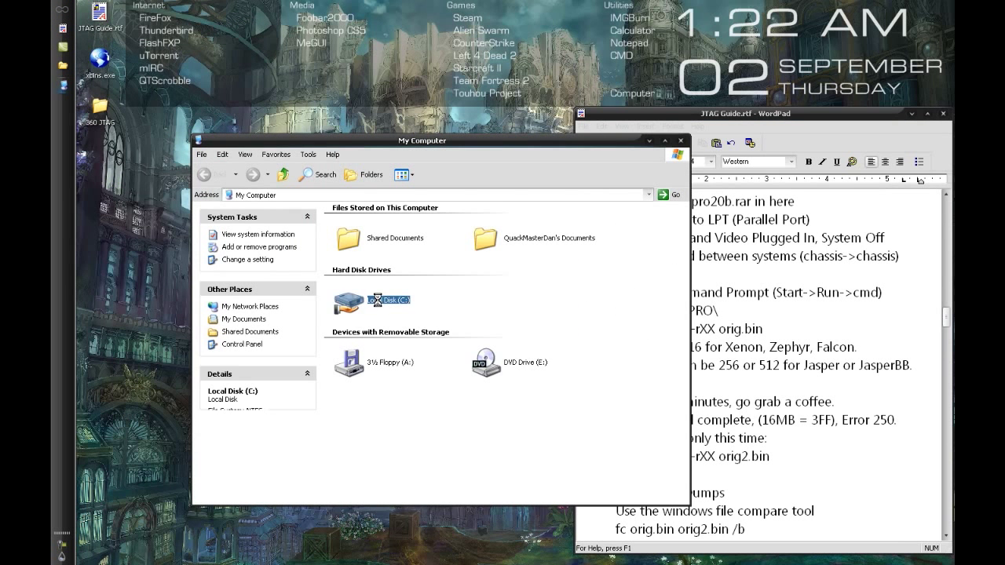
double_click(378, 299)
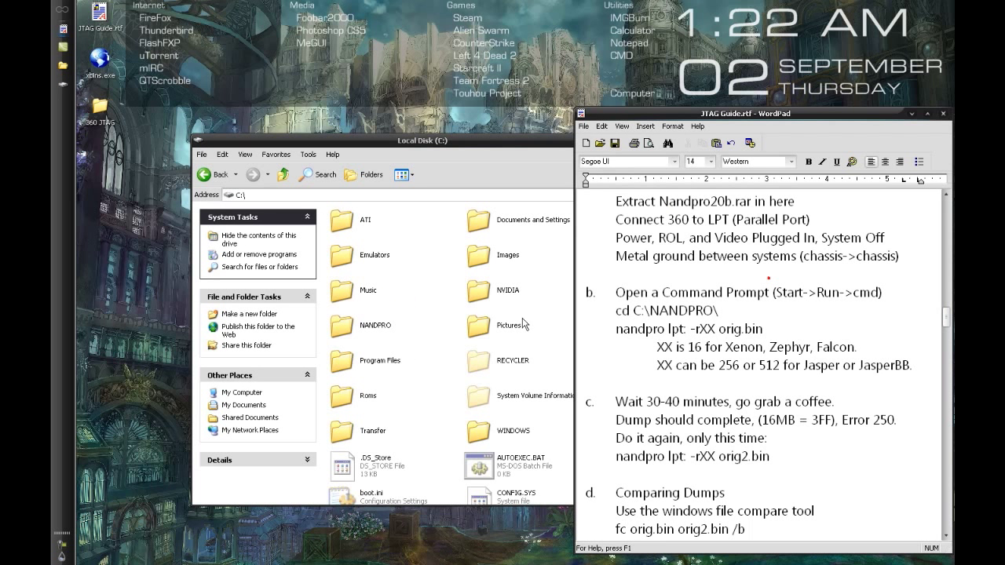
left_click(503, 325)
left_click(370, 325)
key("F2")
key("Return")
key("Return")
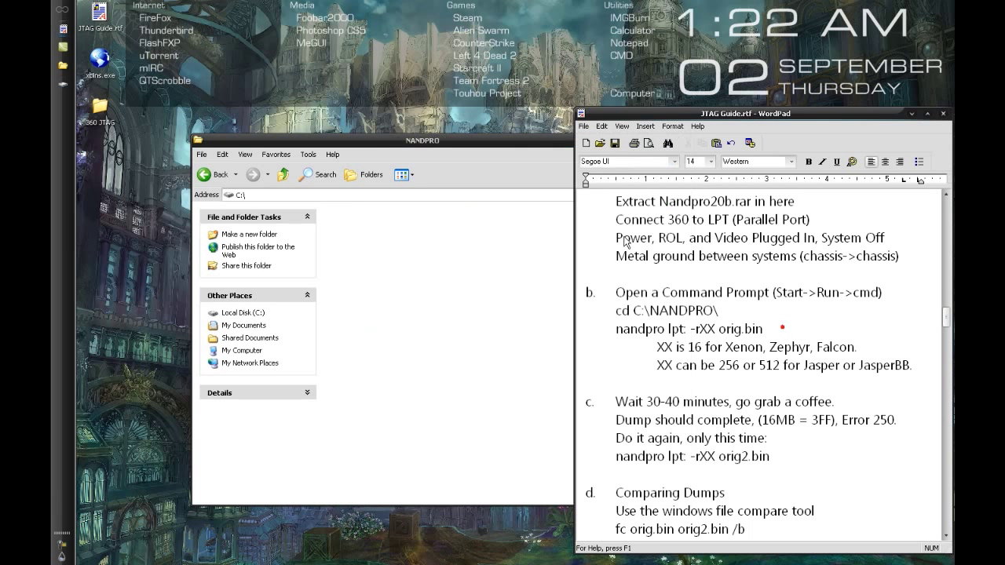
left_click_drag(521, 139, 451, 118)
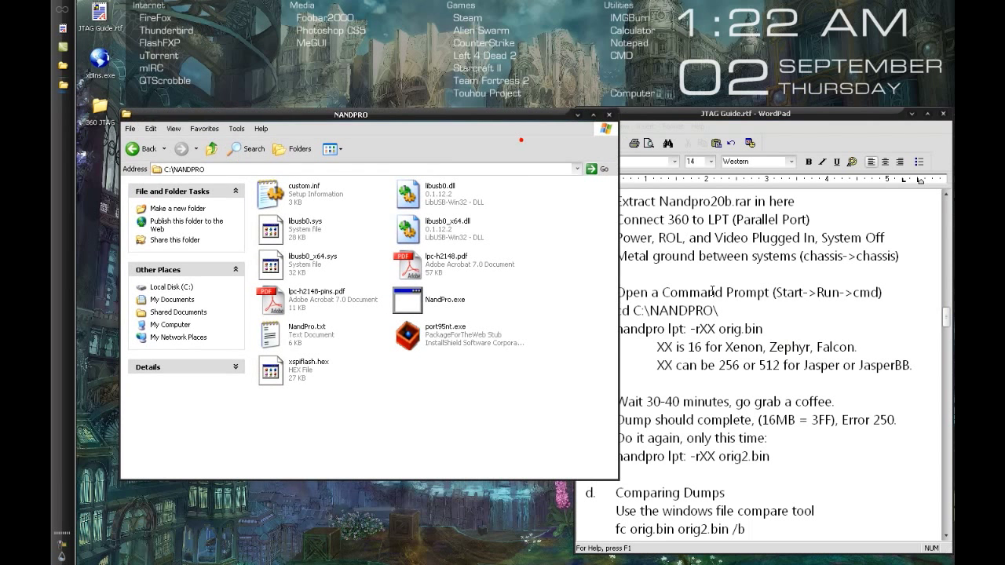
Step: Open a Command Prompt through the Run dialog with cmd and change the working directory to C:\NANDPRO\
left_click(736, 312)
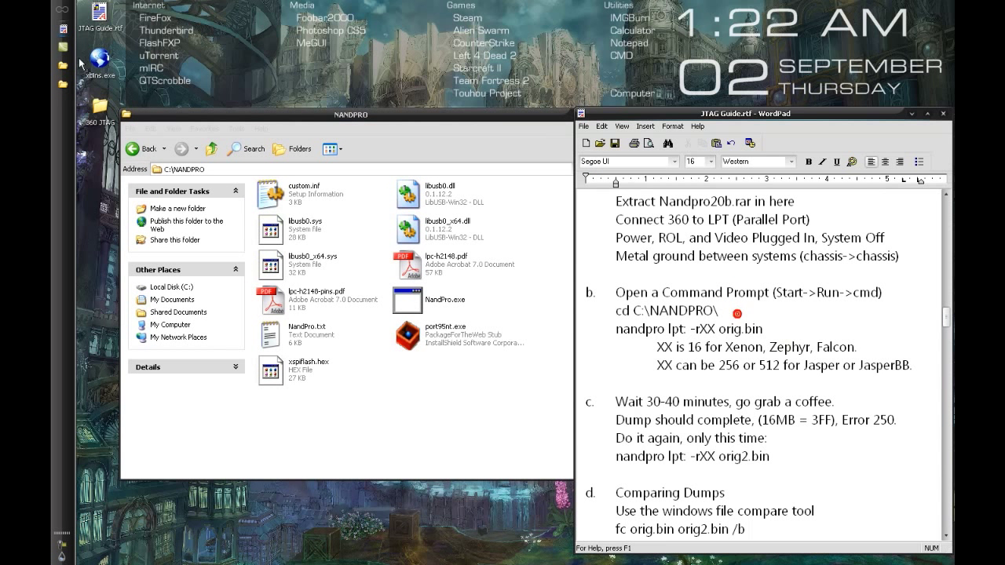
left_click(59, 15)
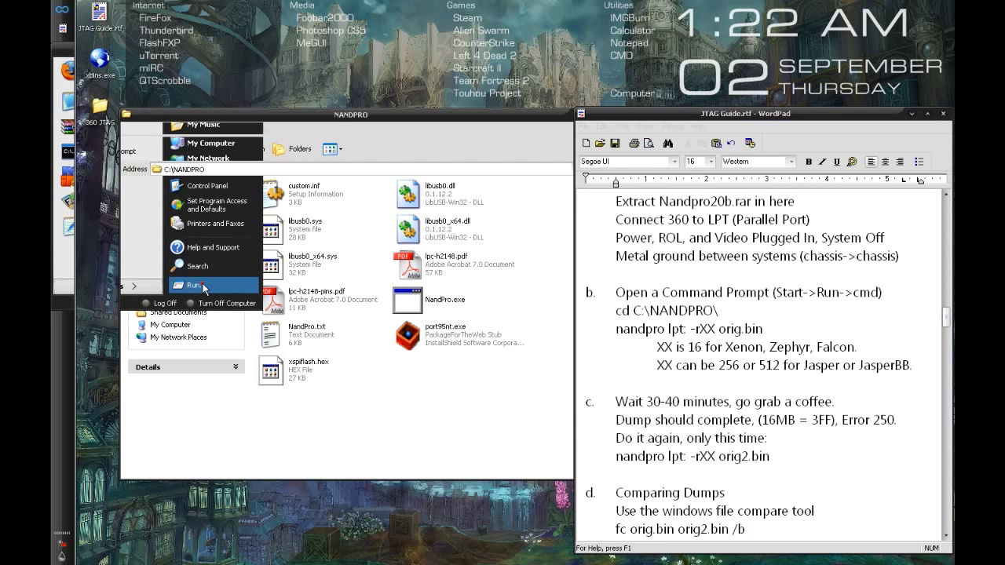
left_click(202, 285)
type("cmd")
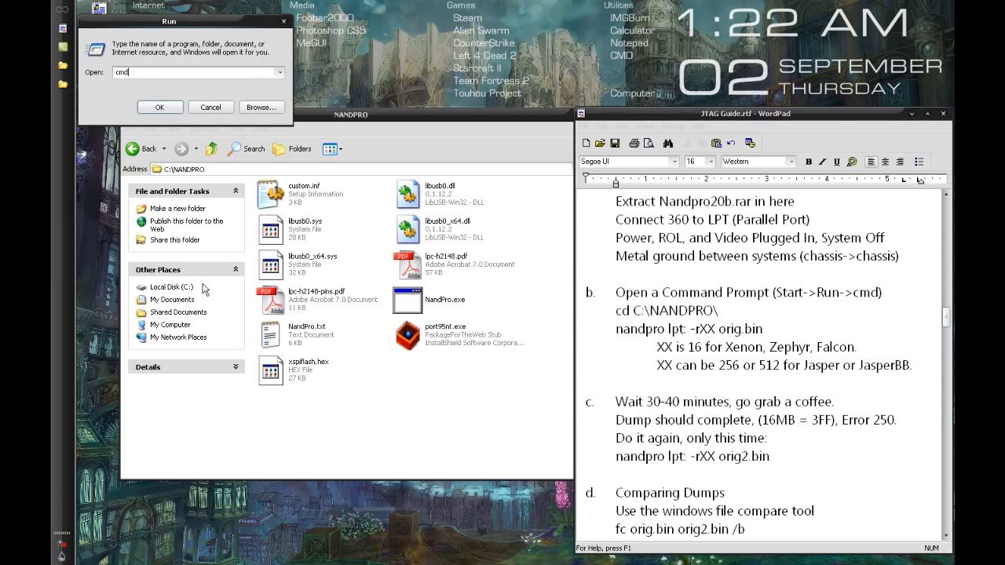
key("Return")
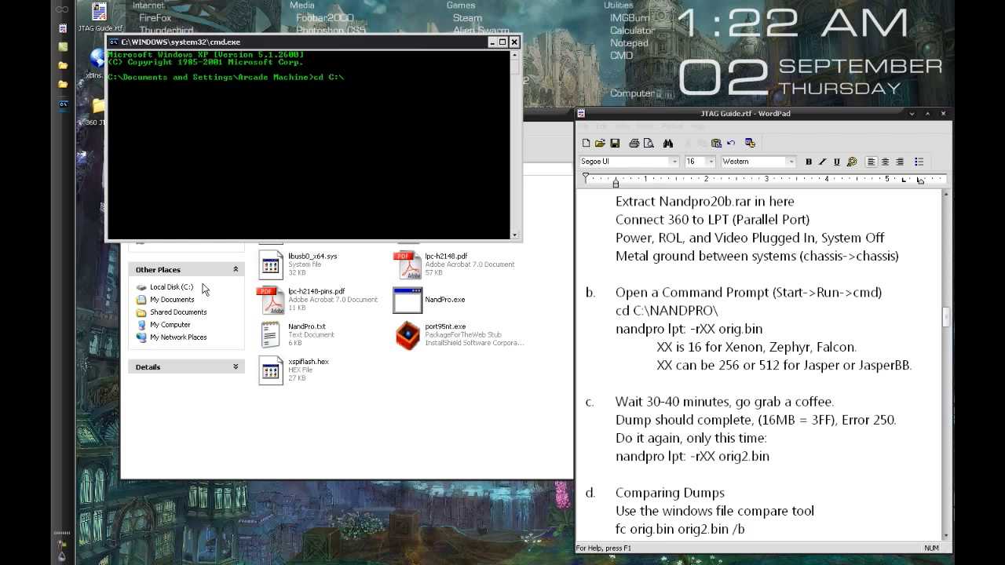
type("cd C:\\NANDPRO\\")
key("Return")
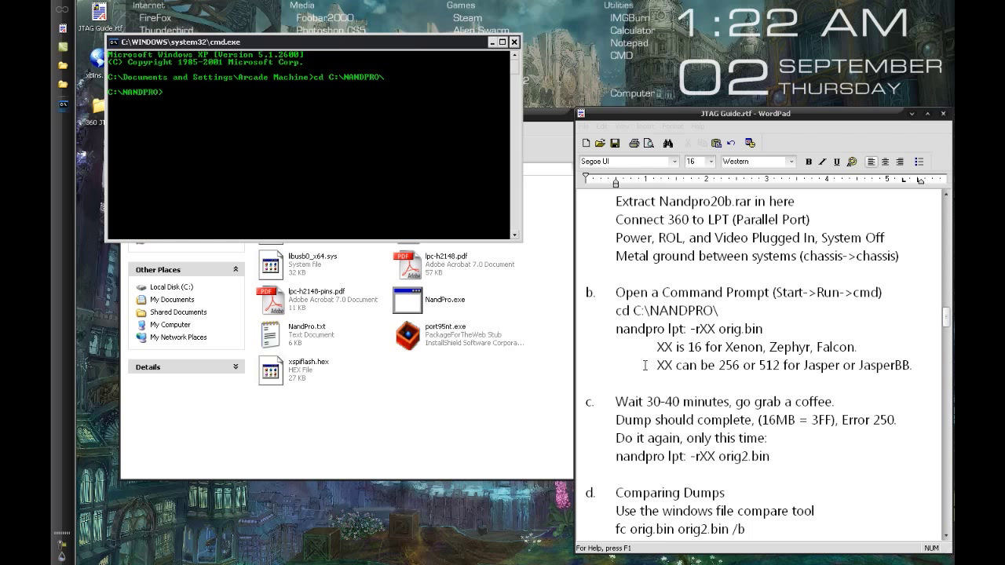
Step: Add "Opus," before Falcon in the guide's line of consoles that use 16 for XX
left_click(617, 328)
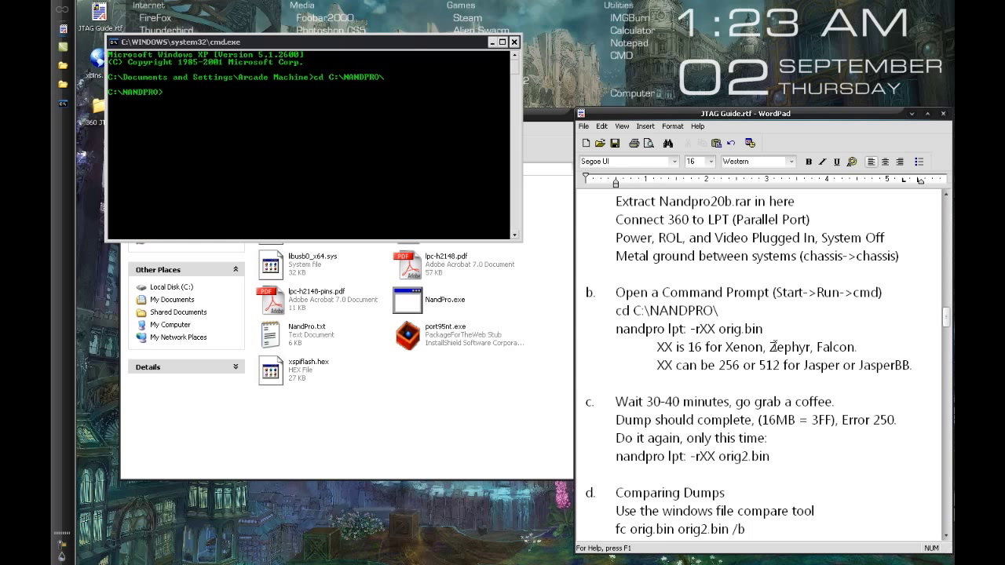
left_click(816, 346)
type("Opus,")
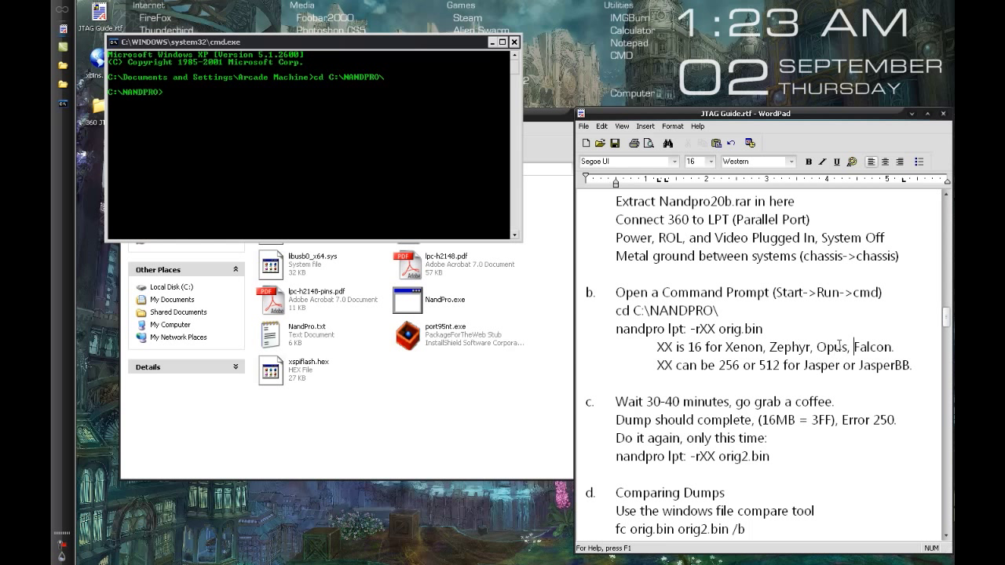
Step: Examine the guide's XX size values for the nandpro read command and the console types each one applies to, including Jasper and JasperBB
double_click(696, 346)
left_click(688, 346)
left_click(705, 346, "shift")
key("Left")
double_click(858, 365)
key("Right")
type(".")
left_click_drag(787, 367, 719, 365)
left_click(727, 365)
double_click(728, 365)
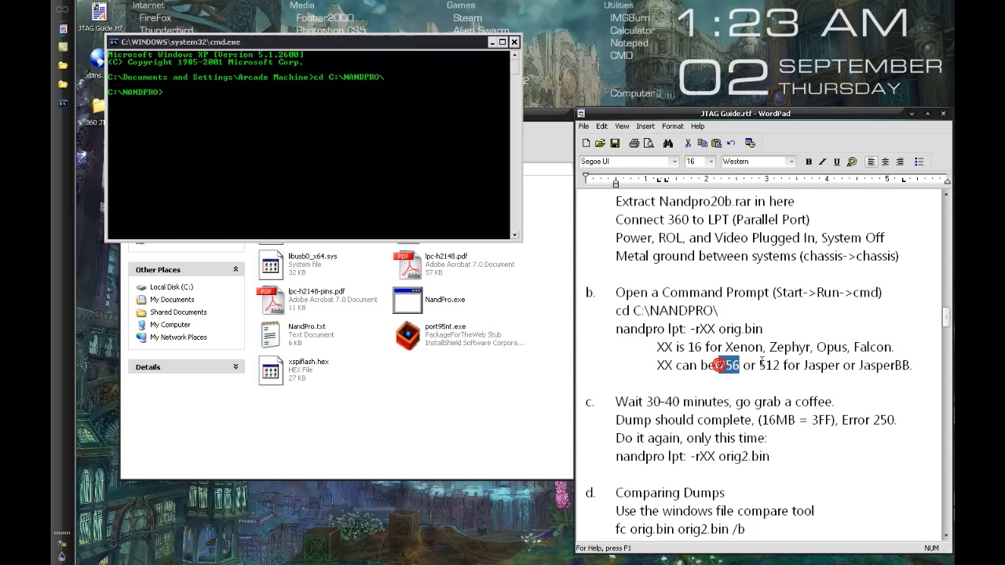
left_click(749, 365)
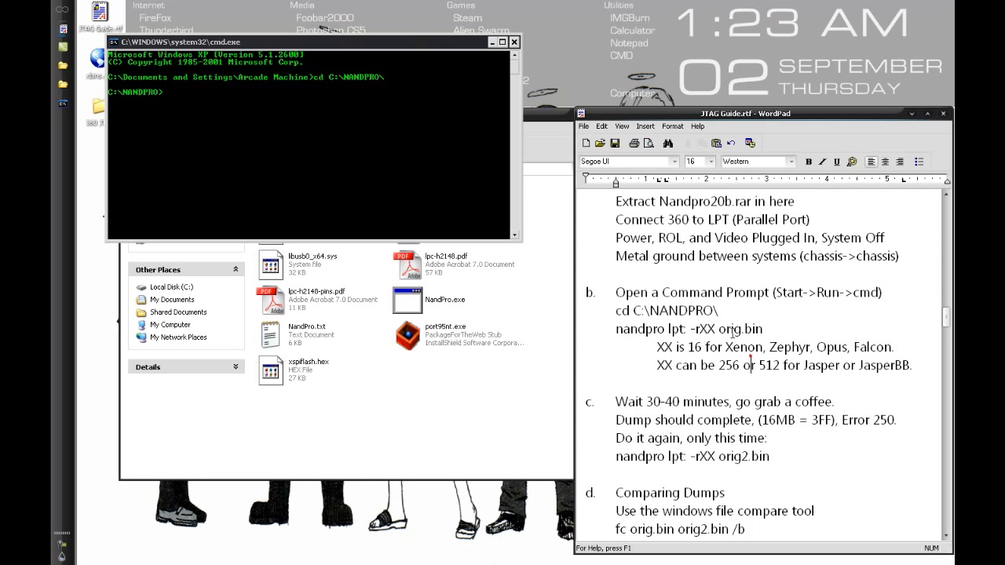
Step: Run nandpro lpt: -r16 orig.bin in the Command Prompt to start the first NAND dump
scroll(734, 334, "down", 2)
scroll(734, 334, "up", 1)
left_click(336, 195)
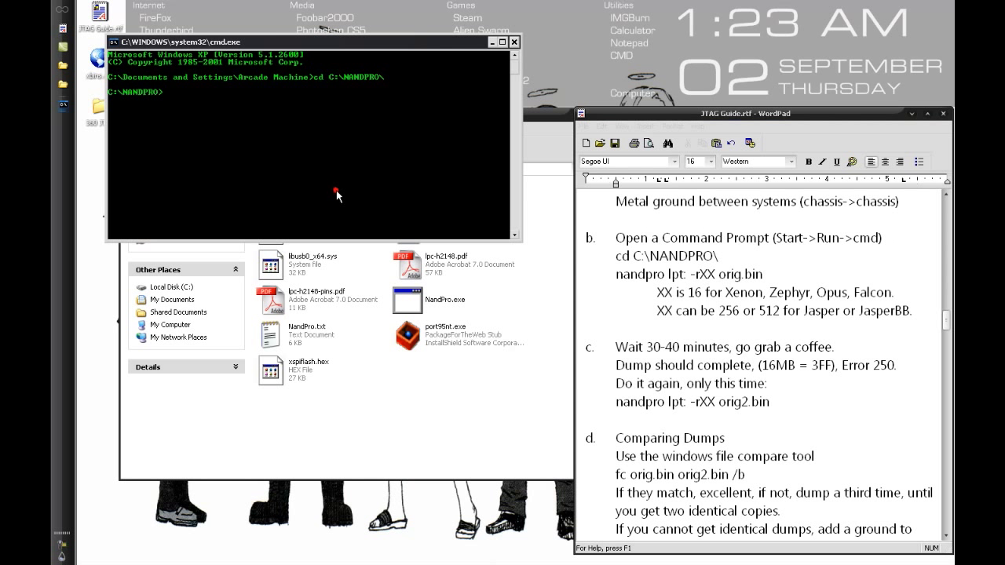
type("nandpro lpt: -r16 orig.bin")
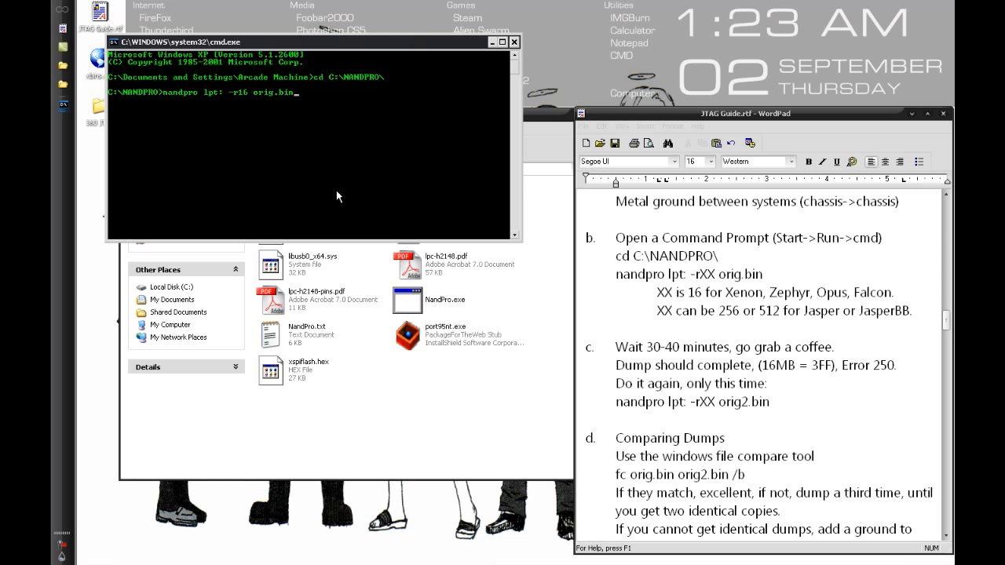
key("Return")
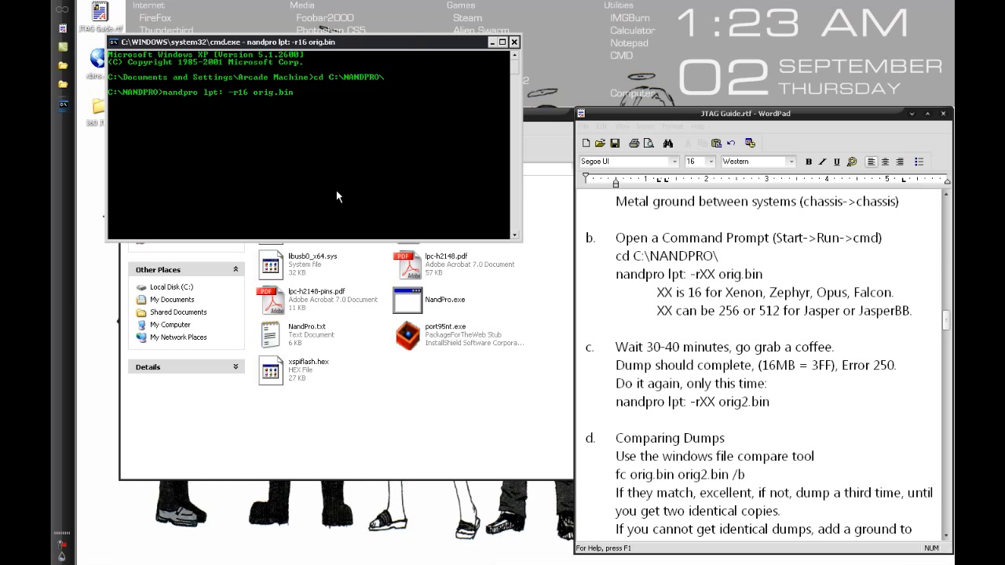